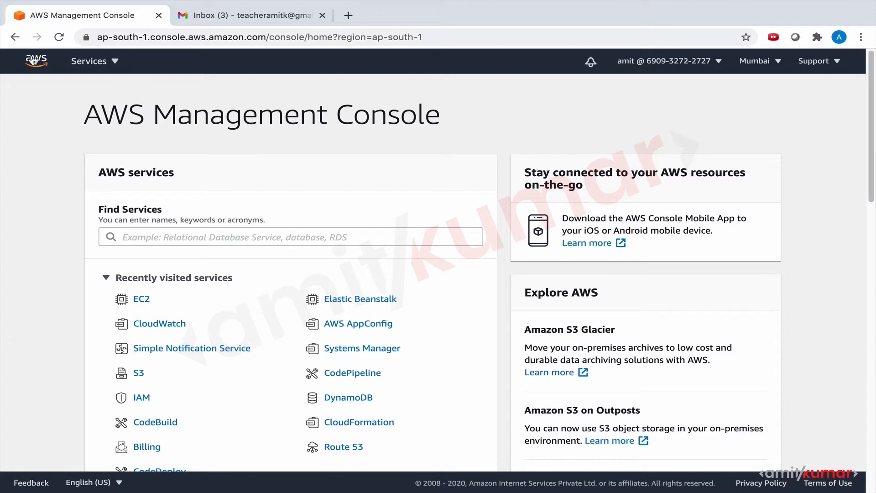
- Start a new EC2 instance launch using the 64-bit (x86) Amazon Linux 2 AMI (HVM), SSD Volume Type
left_click(144, 300)
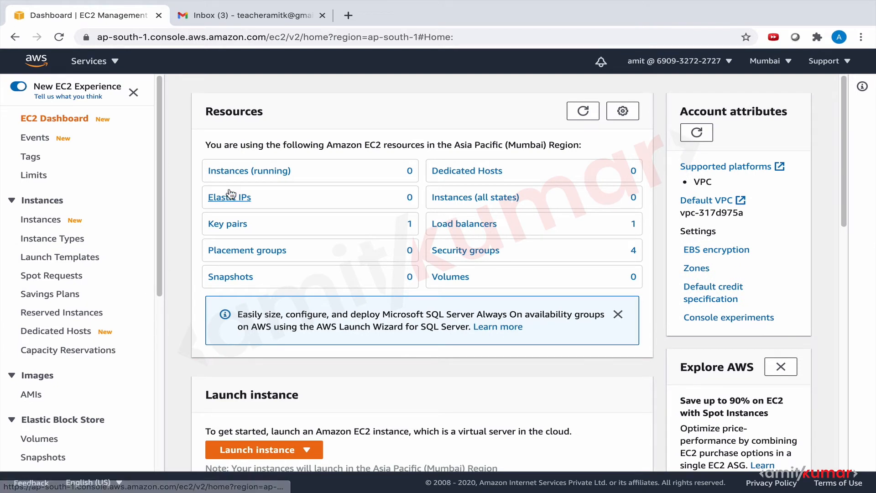
left_click(45, 220)
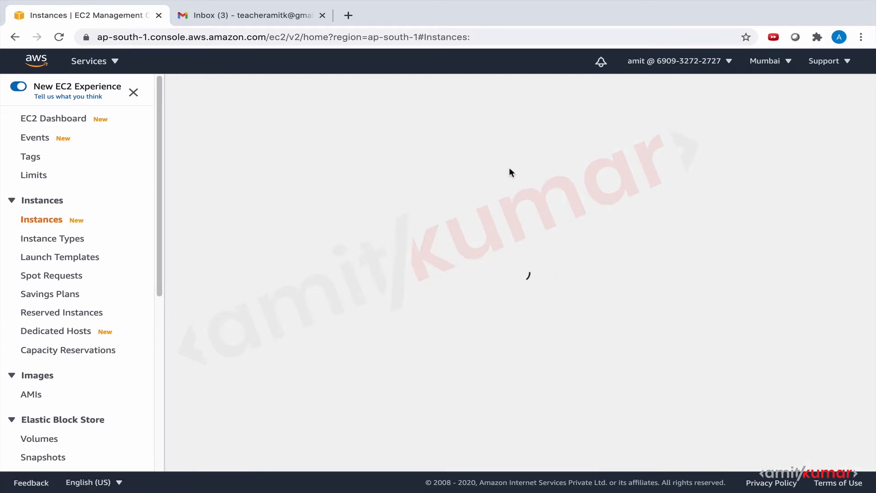
left_click(766, 95)
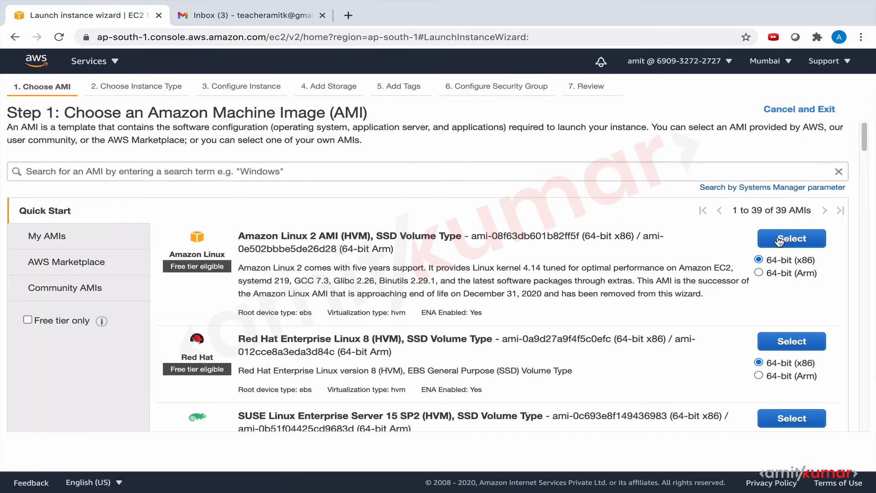
left_click(780, 241)
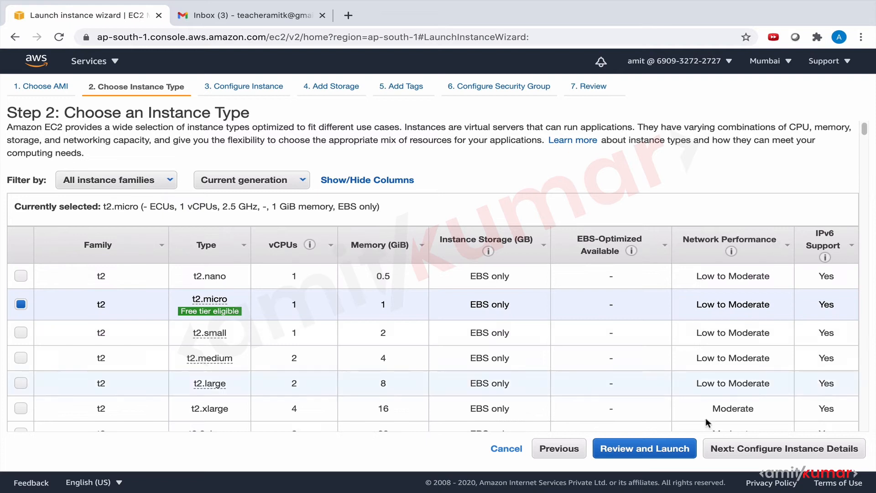
- Accept the t2.micro type and the default instance details, storage and tags, proceeding to the security group configuration
left_click(755, 449)
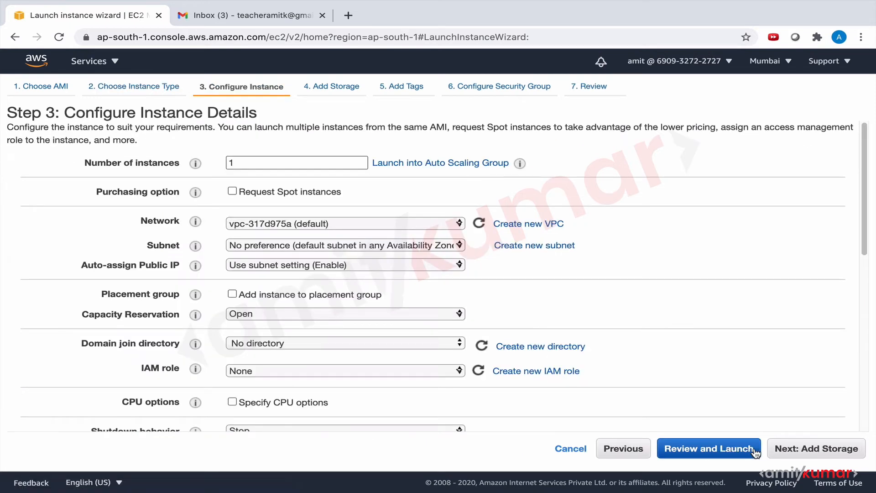
scroll(754, 395, "down", 10)
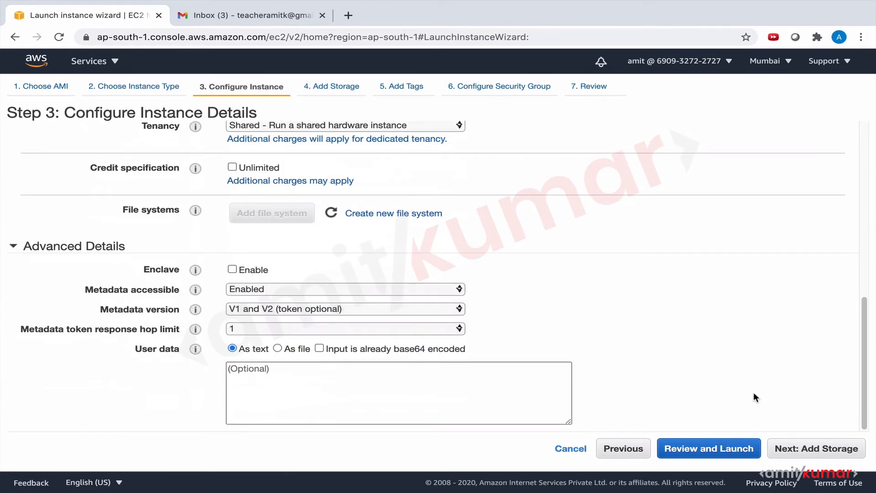
left_click(793, 452)
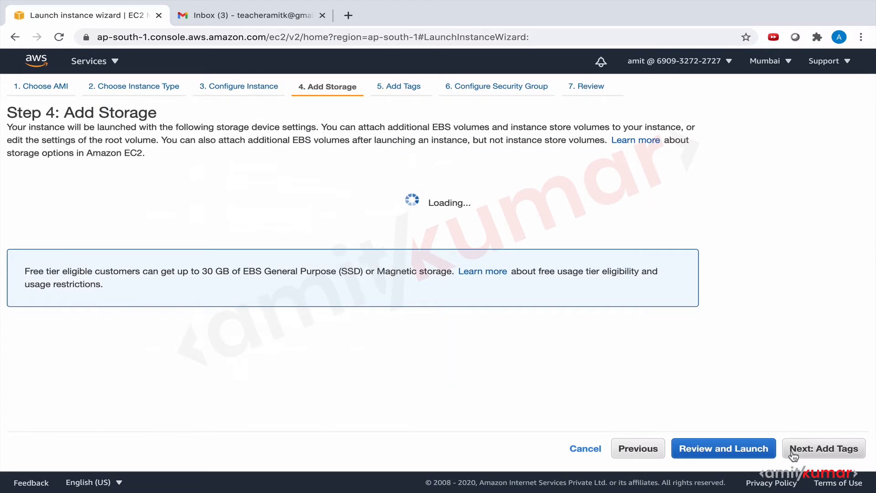
left_click(795, 452)
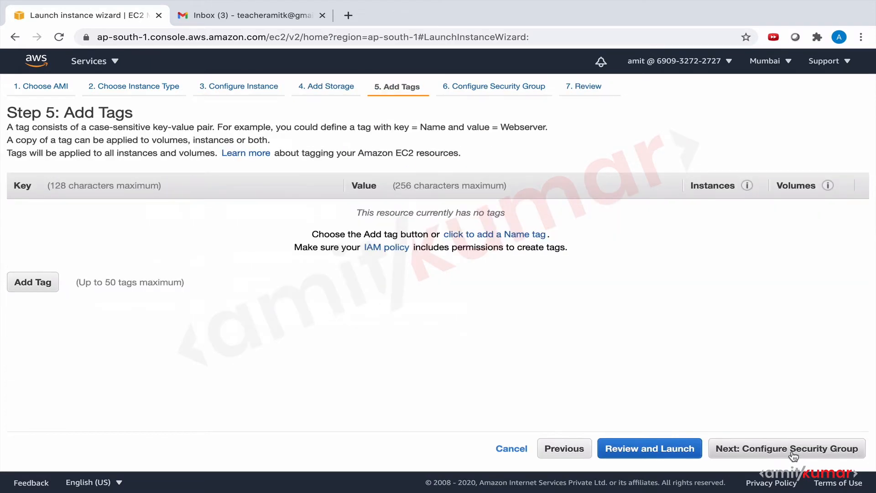
left_click(795, 452)
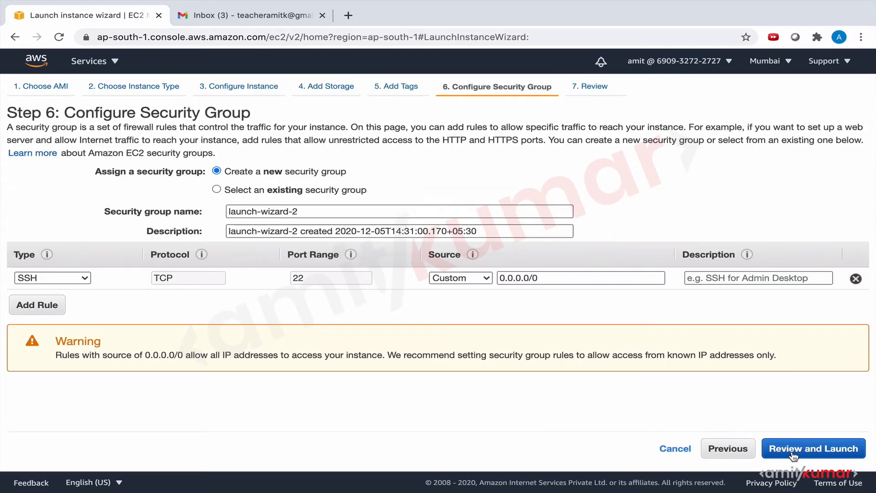
- Assign the existing security group launch-wizard-1 and proceed to the launch review
left_click(216, 190)
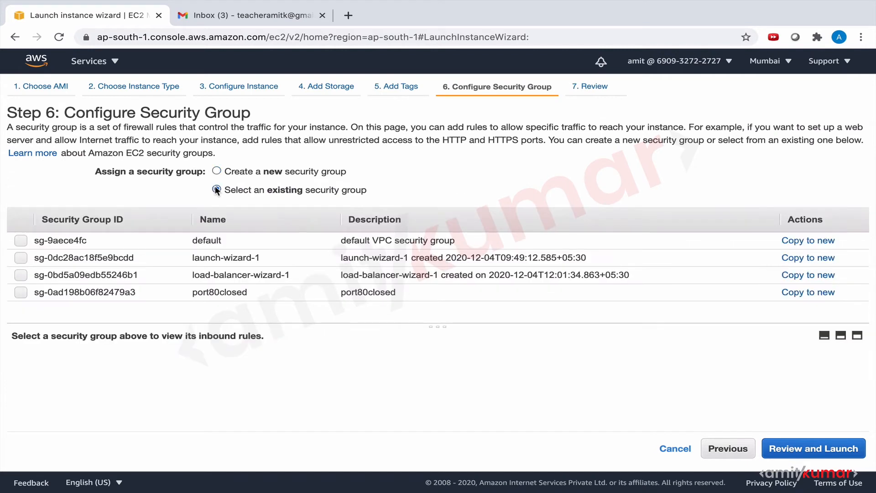
left_click(19, 258)
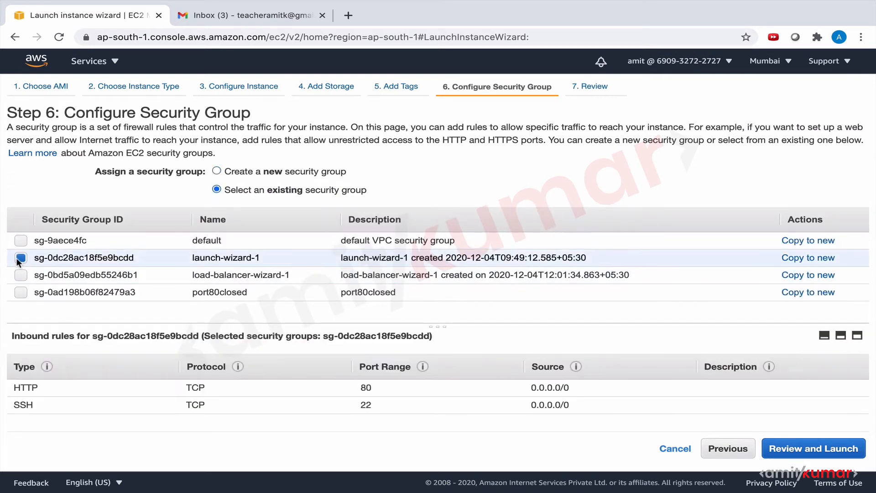
left_click(793, 456)
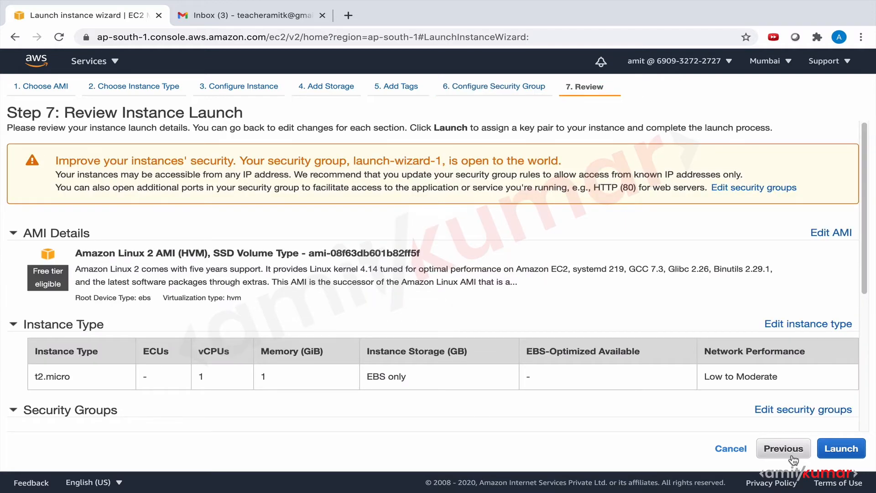
- Launch the instance with the existing key pair, acknowledging access to its private key file
left_click(837, 451)
left_click(320, 336)
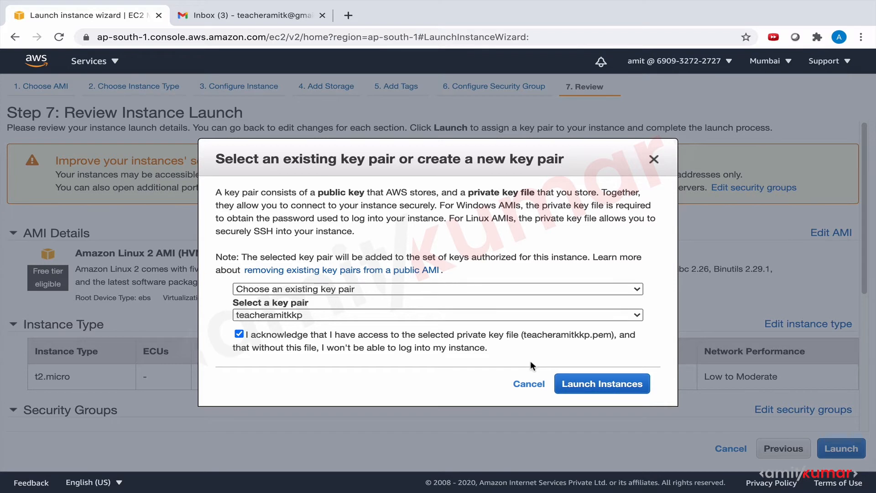
left_click(611, 386)
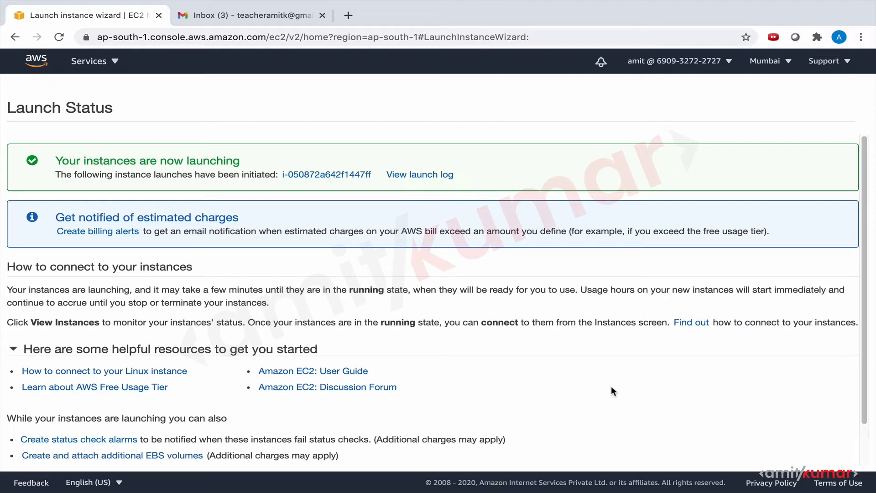
- Open the launched instance in the instances list, remove the search filter, and view its monitoring graphs
left_click(350, 175)
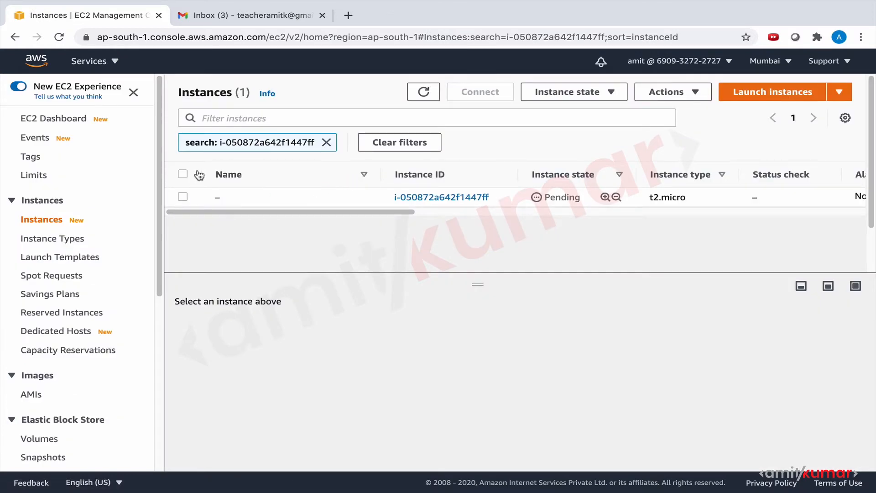
left_click(182, 197)
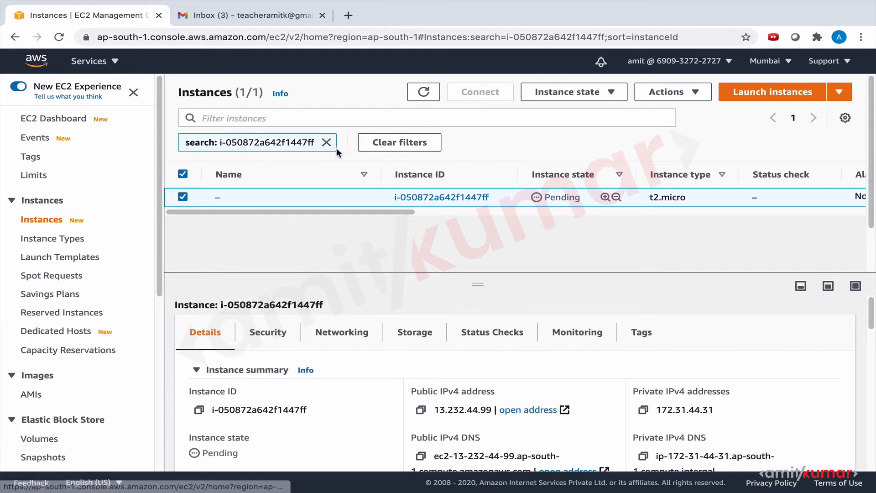
left_click(326, 142)
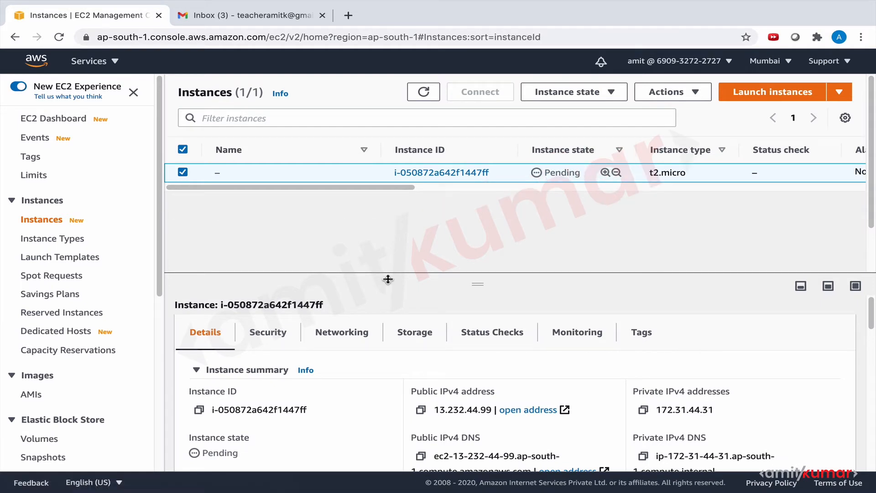
left_click(580, 340)
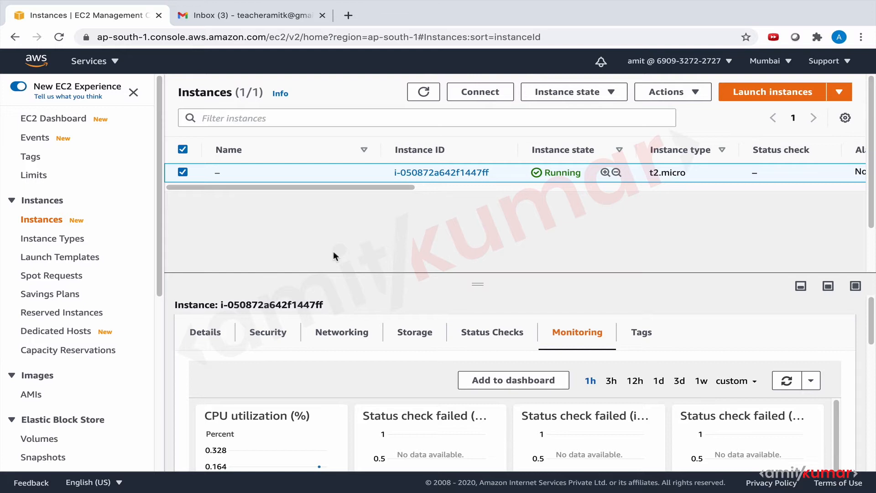
- Open CloudWatch in a separate browser tab and display its metrics page
left_click(117, 62)
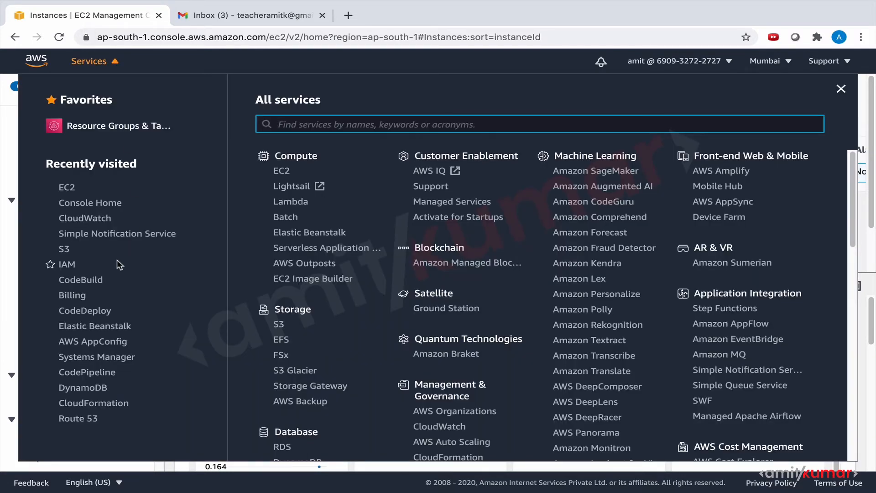
middle_click(93, 228)
left_click(11, 249)
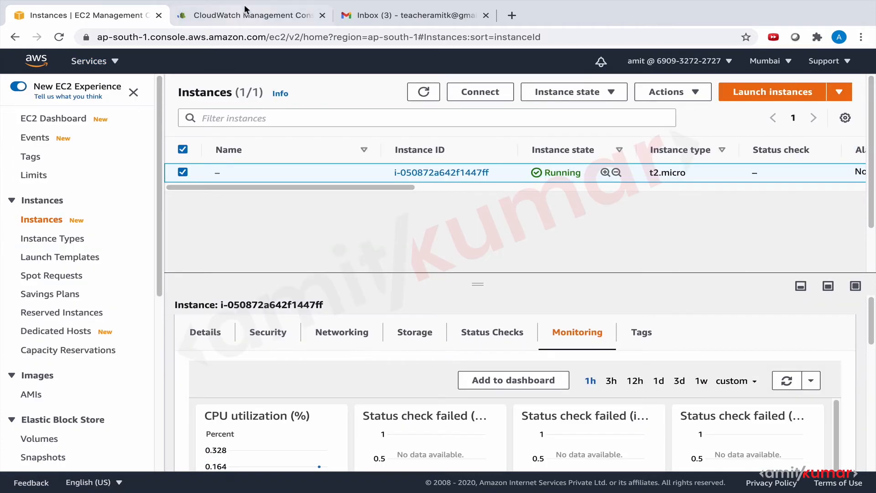
left_click(240, 14)
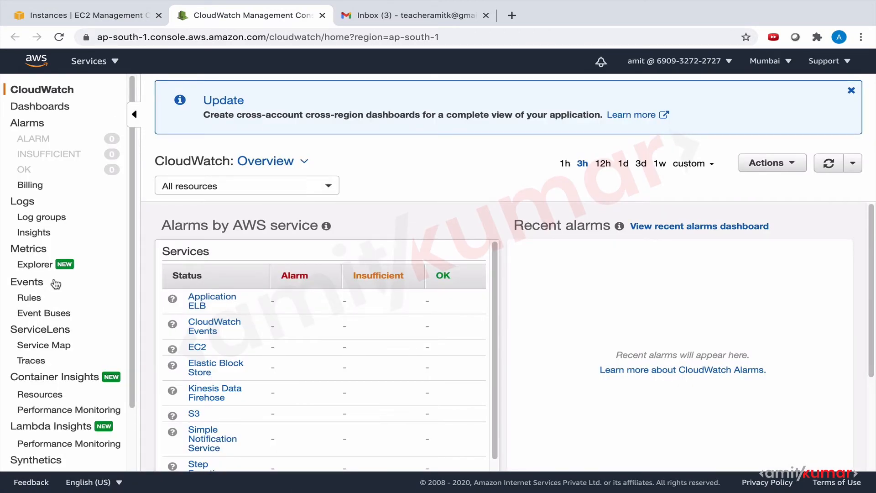
left_click(38, 249)
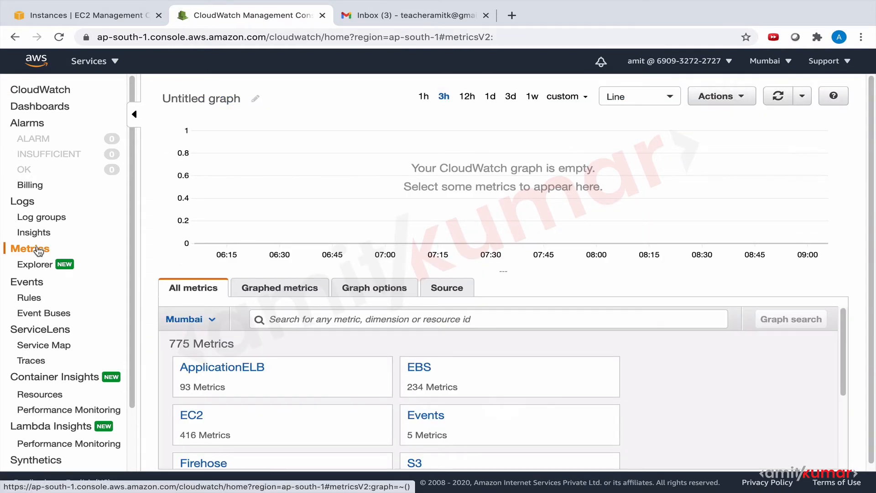
- Copy the new instance's ID from the EC2 instances list and return to the CloudWatch metrics page
left_click(72, 15)
left_click_drag(491, 172, 394, 172)
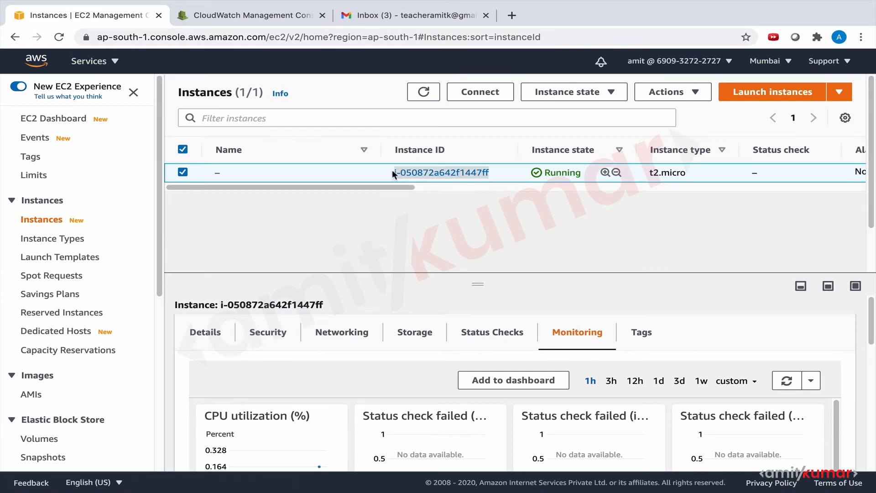
left_click(282, 13)
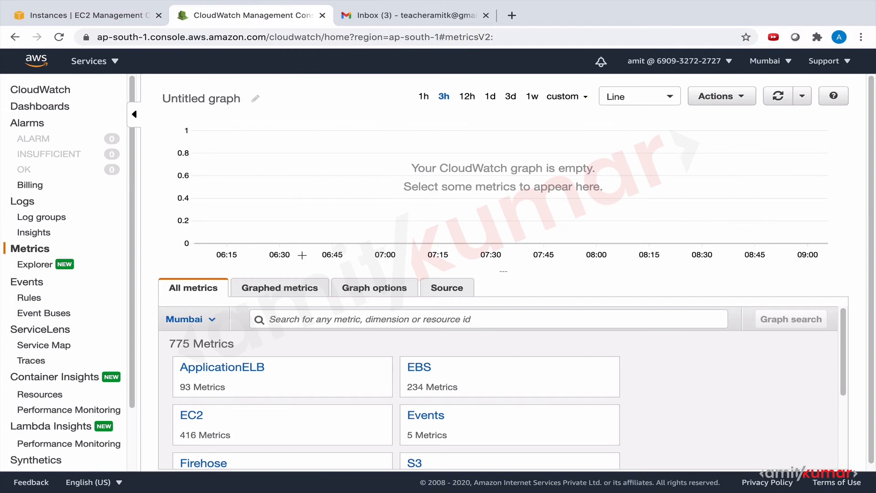
- Filter the EC2 per-instance metrics by the instance ID i-050872a642f1447ff
scroll(398, 380, "down", 1)
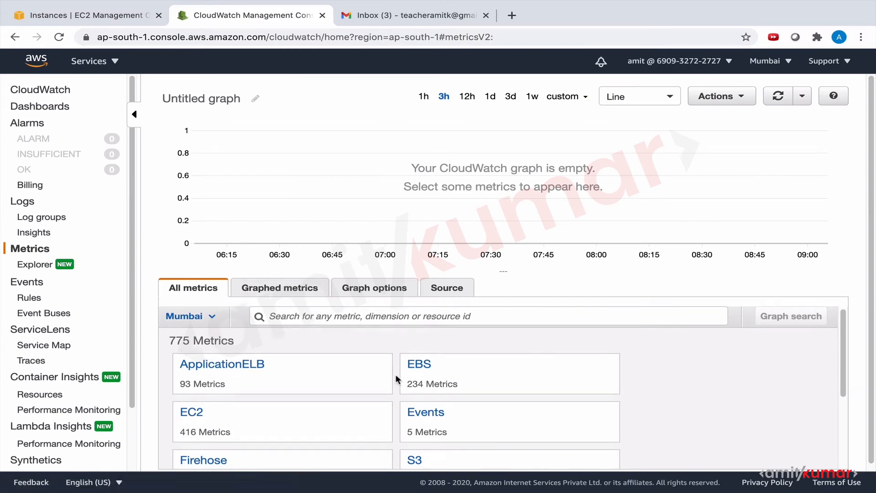
scroll(398, 380, "down", 2)
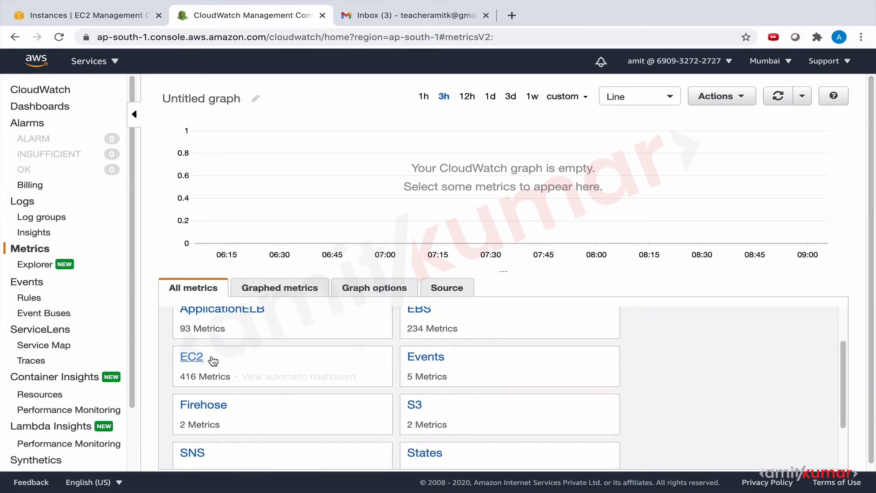
left_click(191, 358)
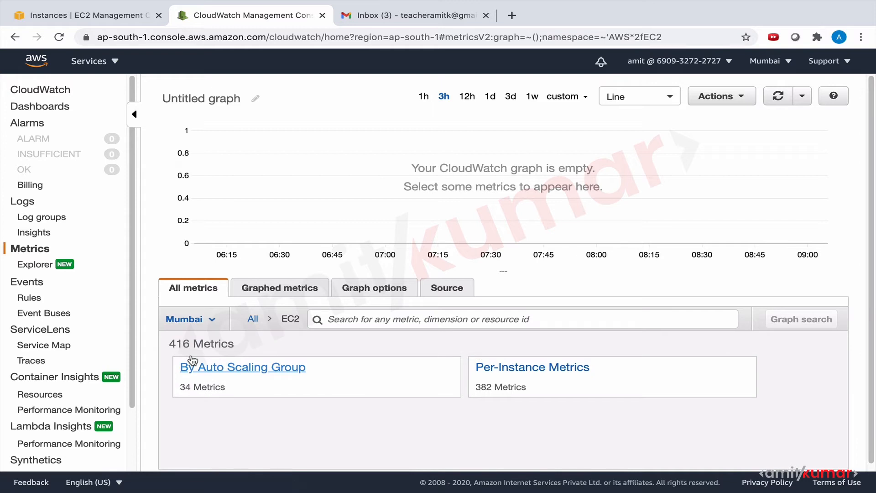
left_click(514, 370)
left_click(495, 320)
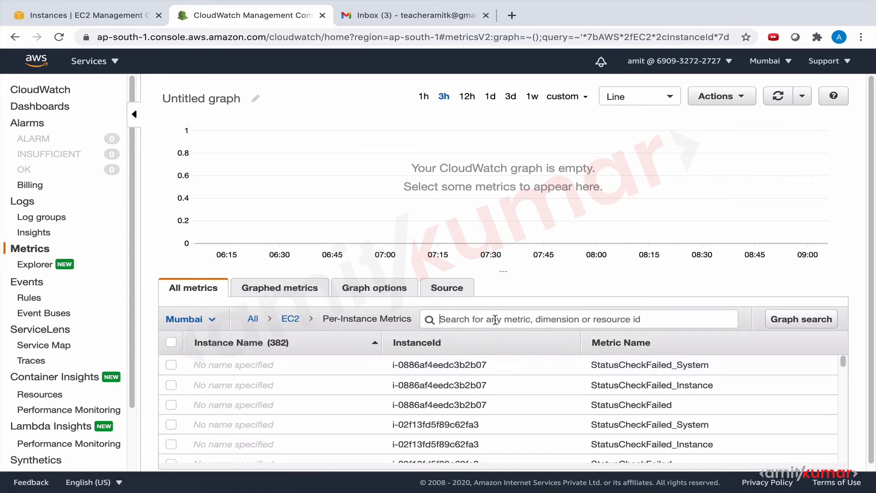
type("i-050872a643f1447ff")
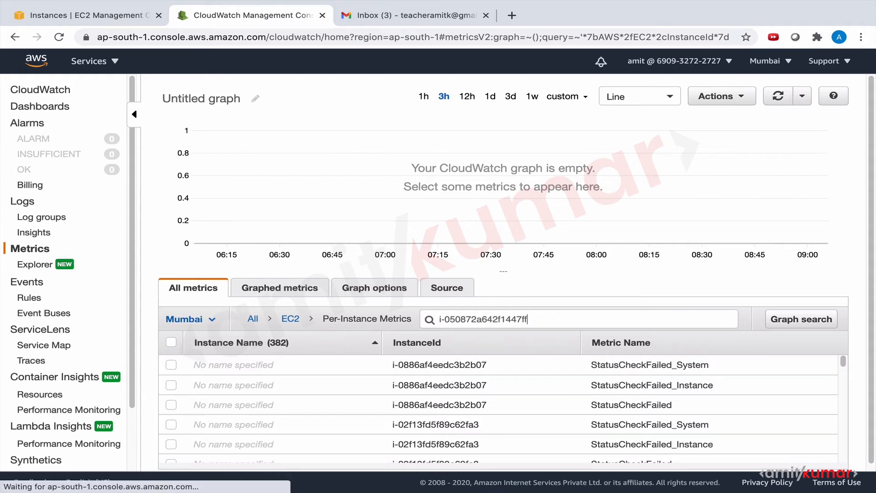
key("Return")
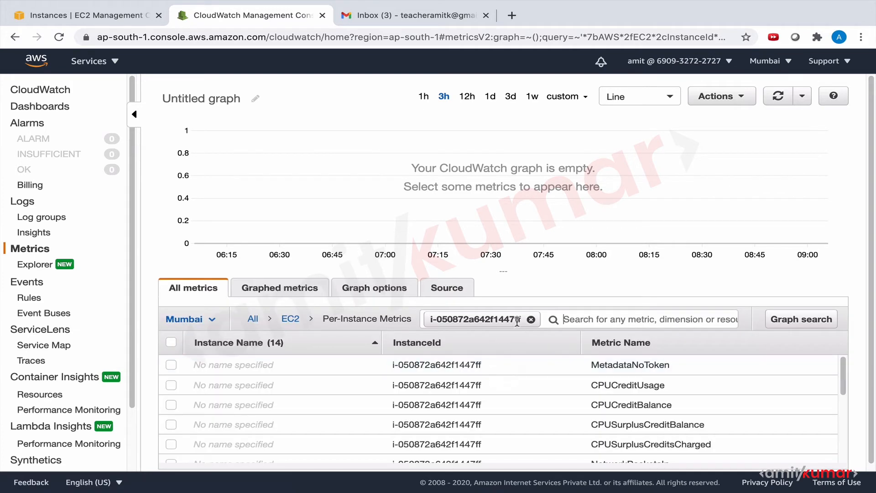
- Graph the instance's CPUUtilization metric and look through its other available metrics
scroll(497, 385, "down", 3)
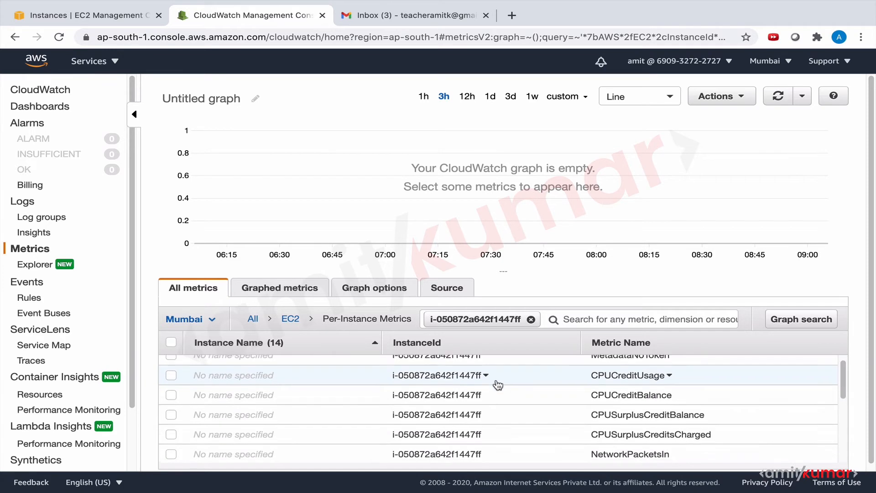
scroll(498, 386, "down", 1)
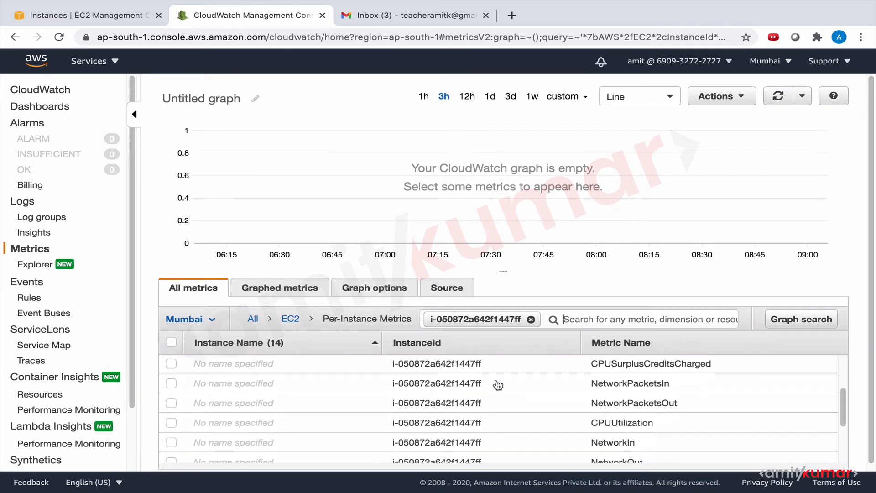
left_click(171, 423)
scroll(464, 378, "down", 5)
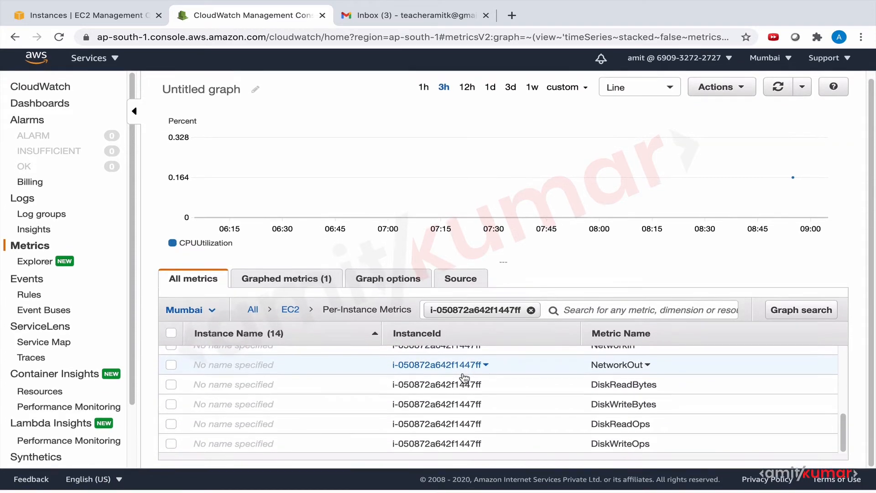
scroll(464, 378, "up", 5)
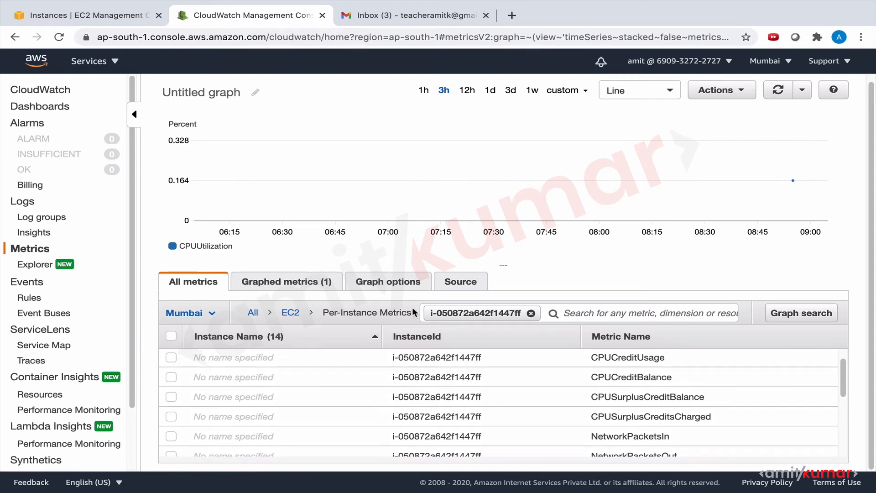
scroll(464, 377, "down", 3)
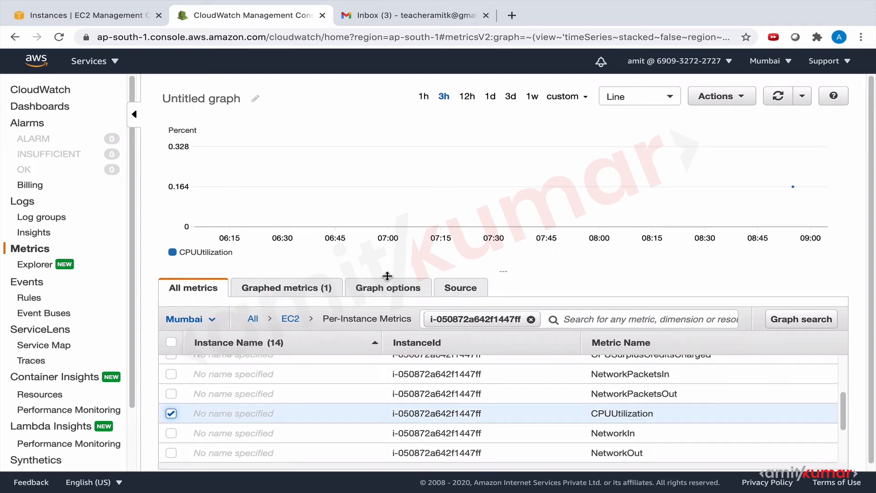
- Start creating a new CloudWatch alarm and open its metric selection
left_click(34, 123)
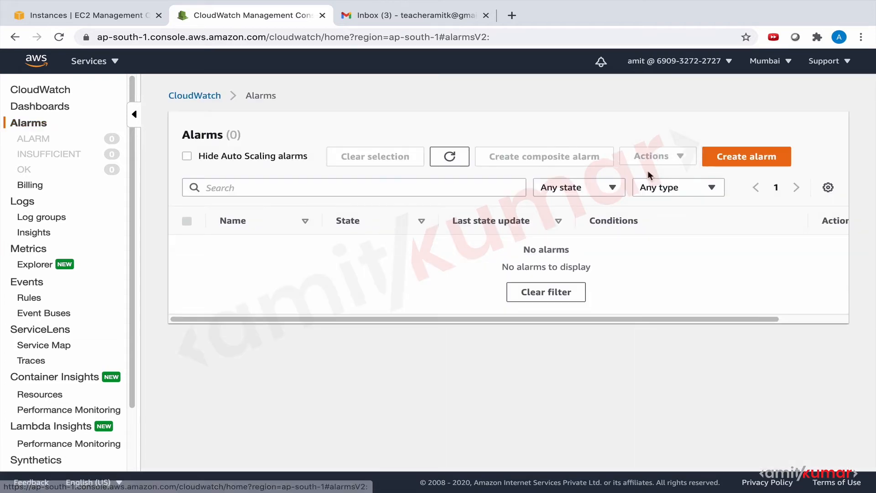
left_click(737, 161)
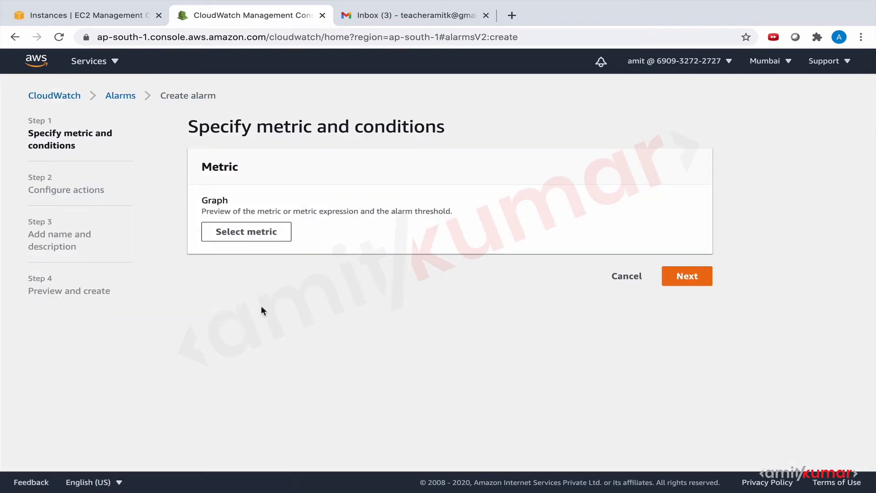
left_click(250, 233)
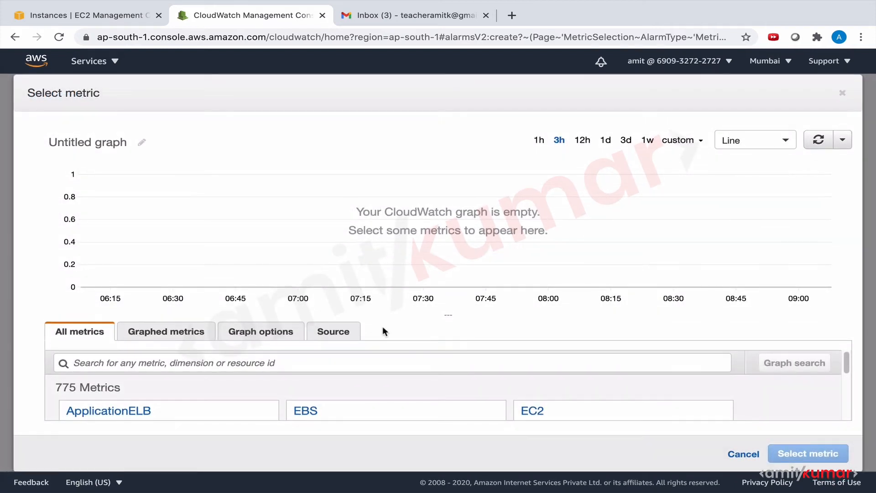
- Choose the EC2 per-instance CPUUtilization metric of instance i-050872a642f1447ff as the alarm's metric
left_click_drag(376, 317, 363, 131)
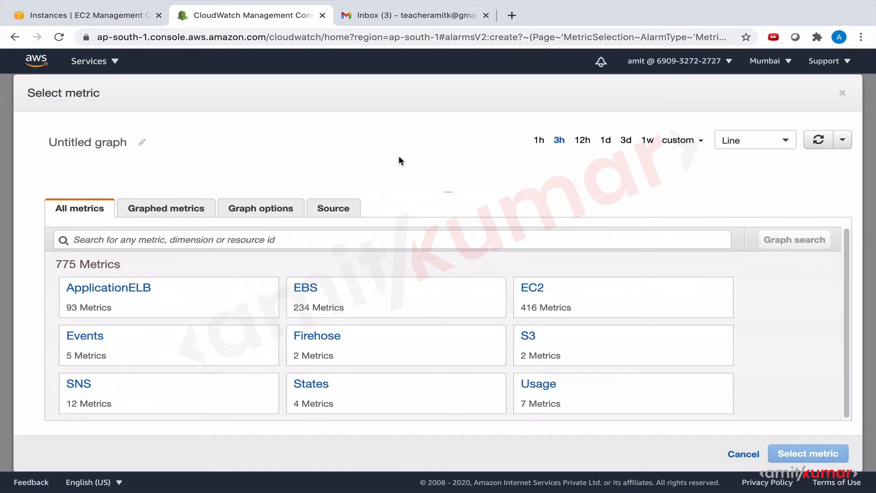
left_click(534, 291)
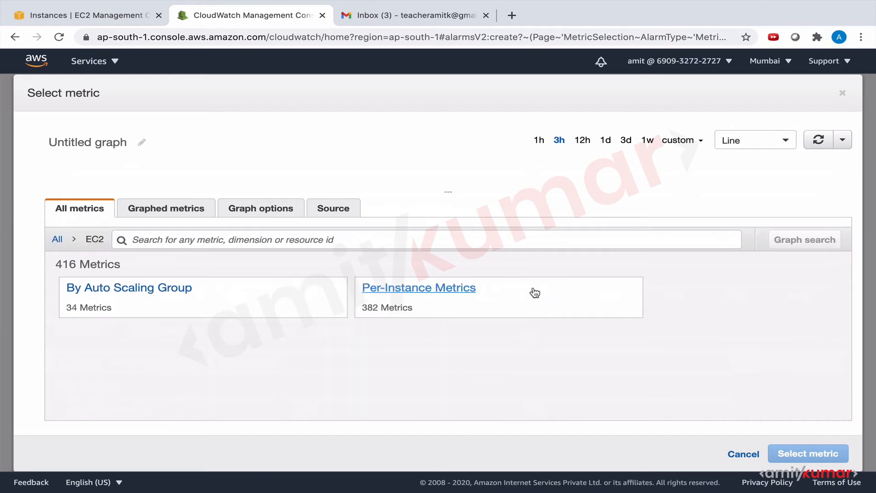
left_click(445, 290)
left_click(431, 236)
type("i-050872a642f1447ff")
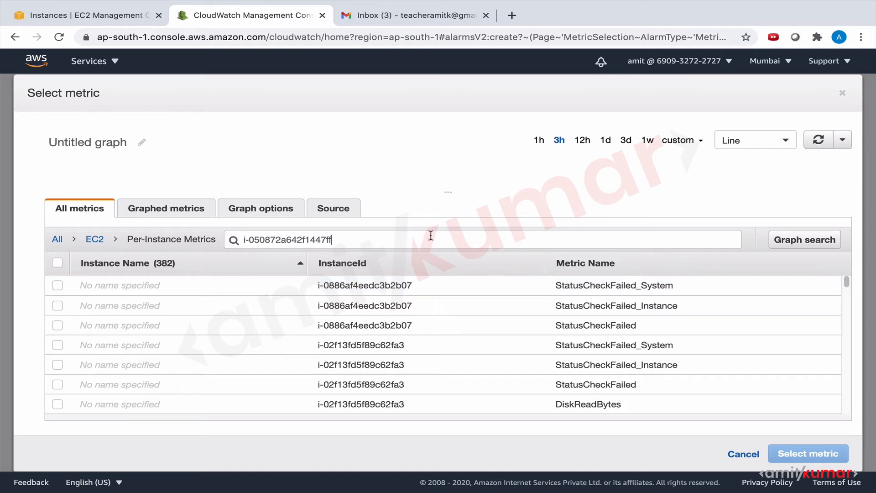
key("Return")
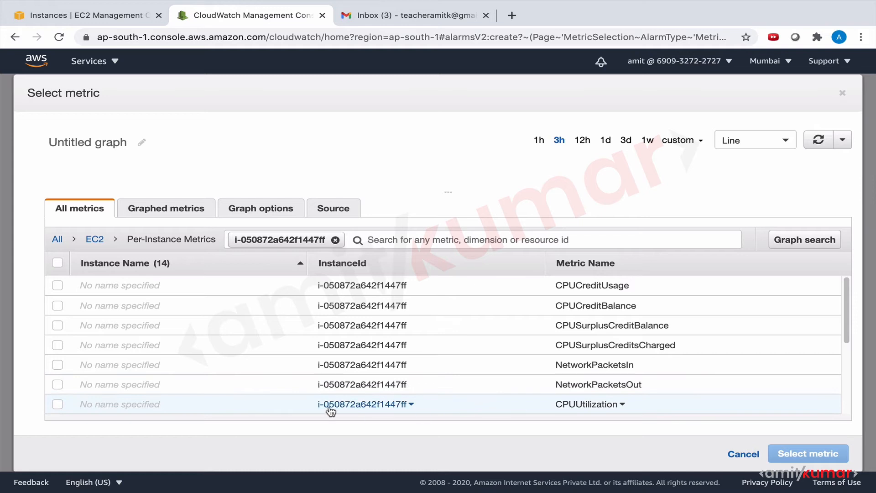
left_click(57, 404)
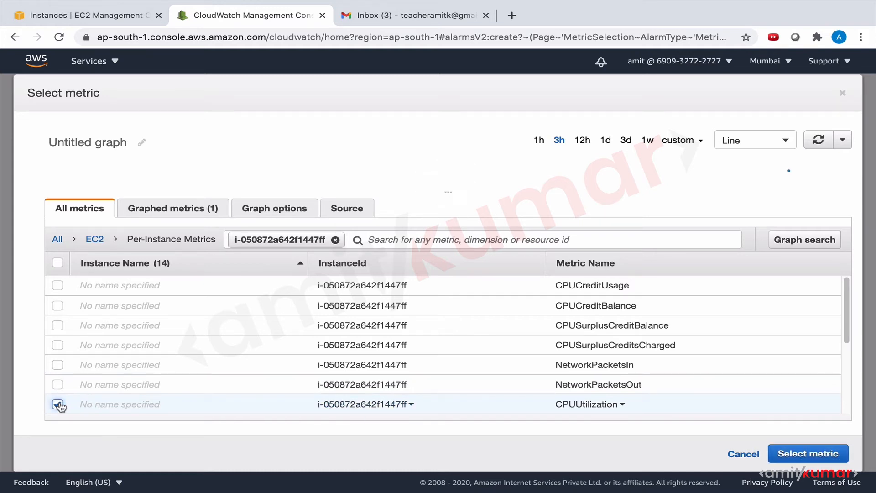
left_click(798, 454)
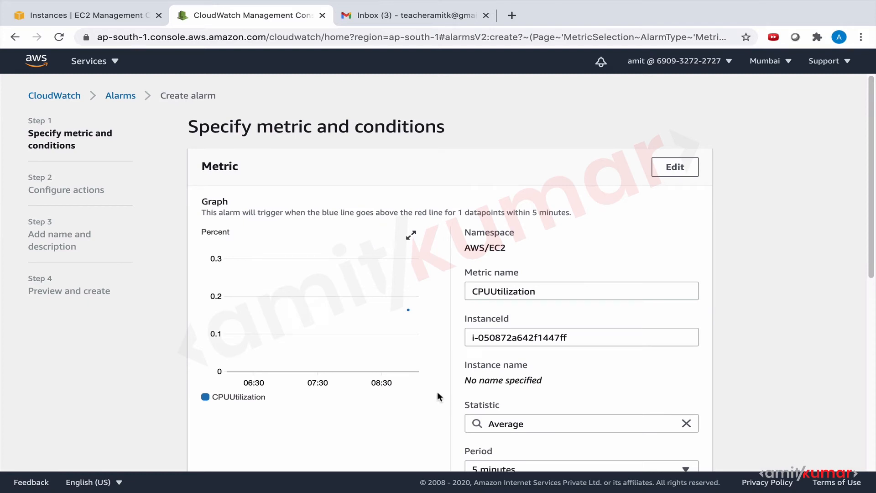
- Set the alarm metric's period to 1 minute
scroll(438, 396, "down", 2)
scroll(438, 391, "down", 1)
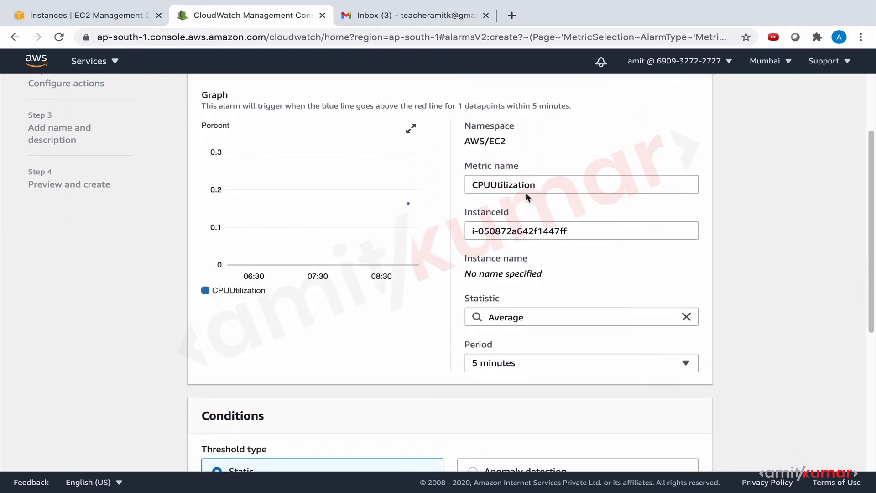
left_click(505, 366)
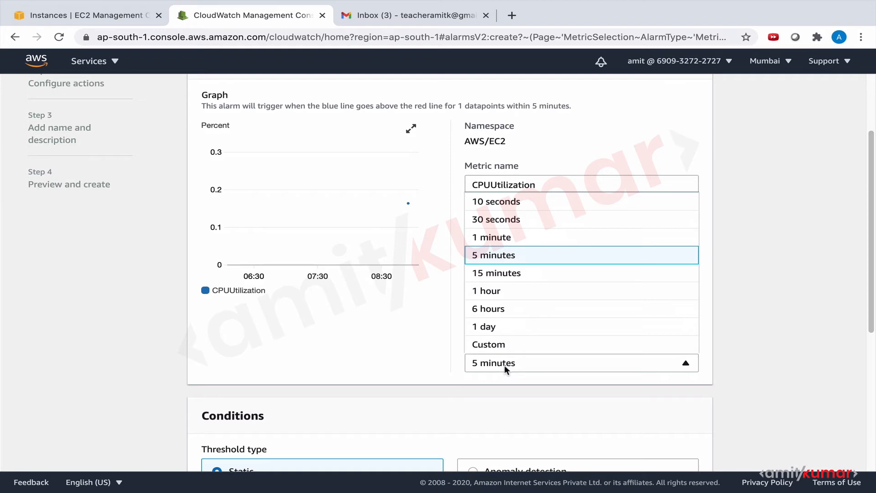
left_click(503, 237)
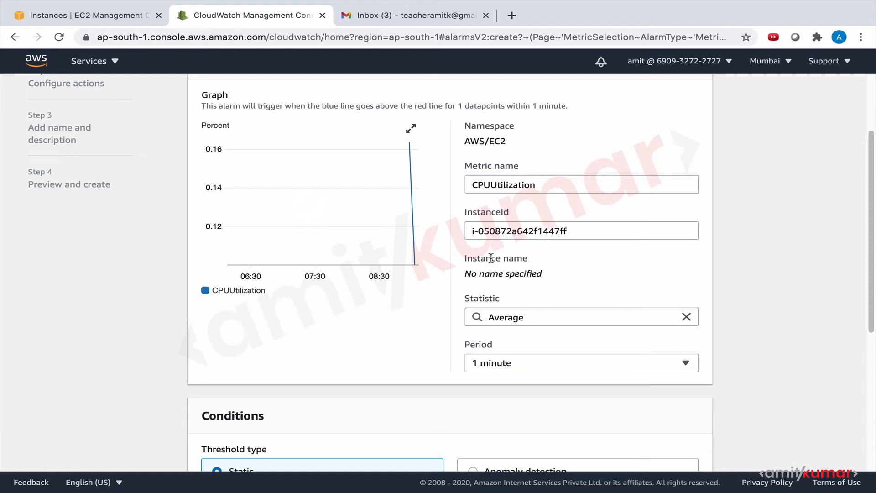
- Set the static alarm condition to CPUUtilization lower than 40, review the metric settings and continue to the alarm actions
scroll(492, 260, "down", 5)
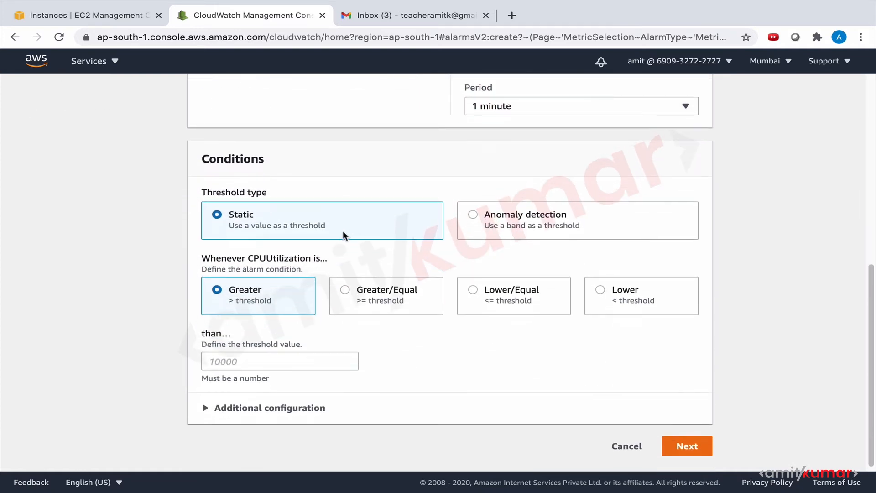
left_click(602, 293)
left_click(246, 362)
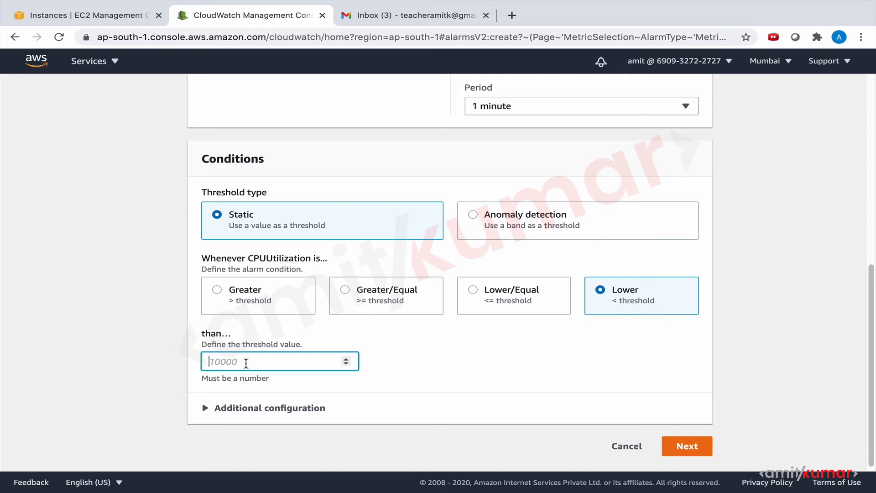
type("40")
scroll(454, 263, "up", 6)
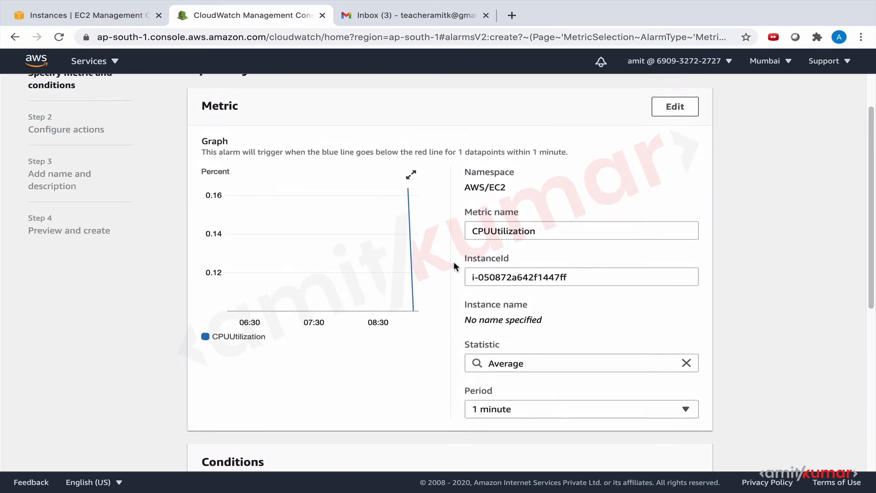
scroll(522, 388, "down", 6)
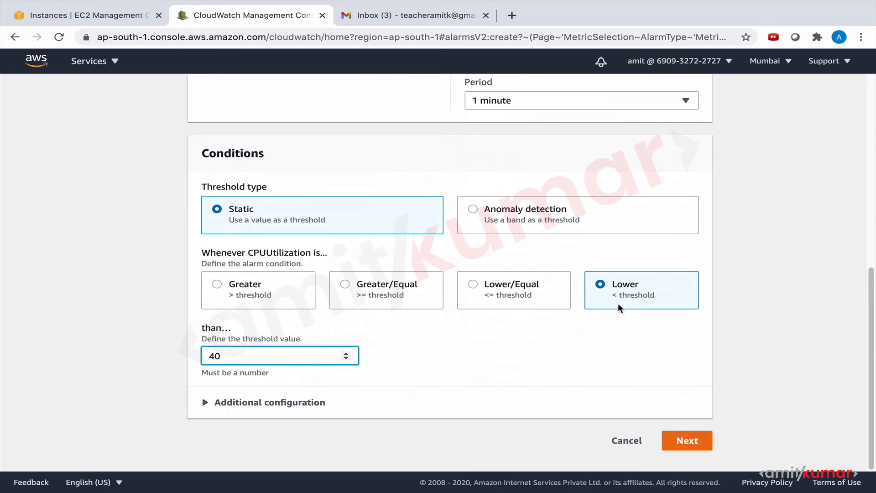
scroll(574, 319, "up", 8)
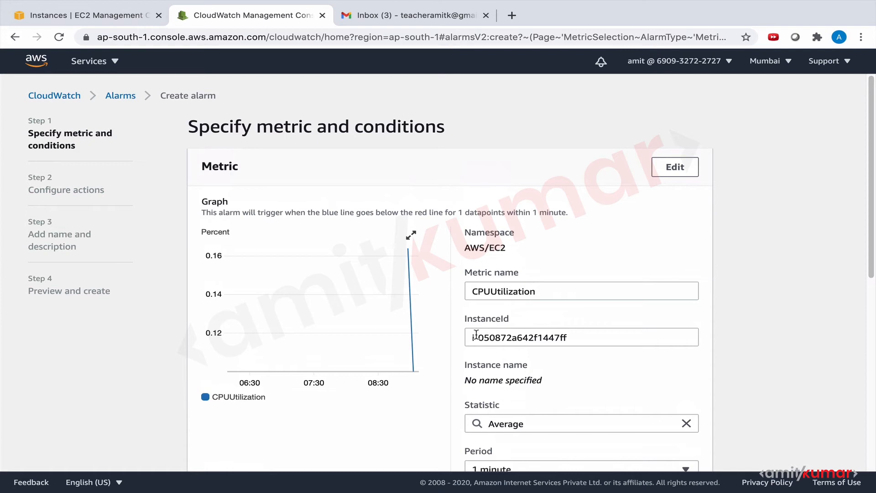
scroll(498, 338, "down", 1)
scroll(499, 340, "down", 3)
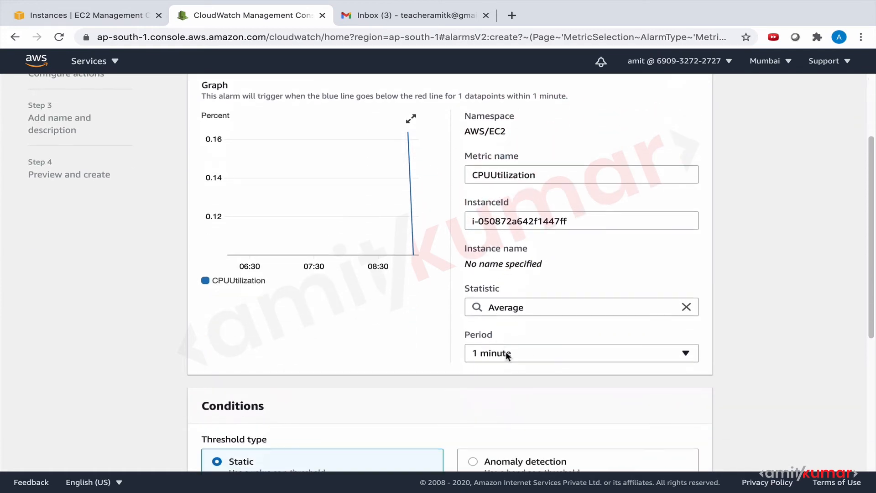
scroll(506, 352, "down", 6)
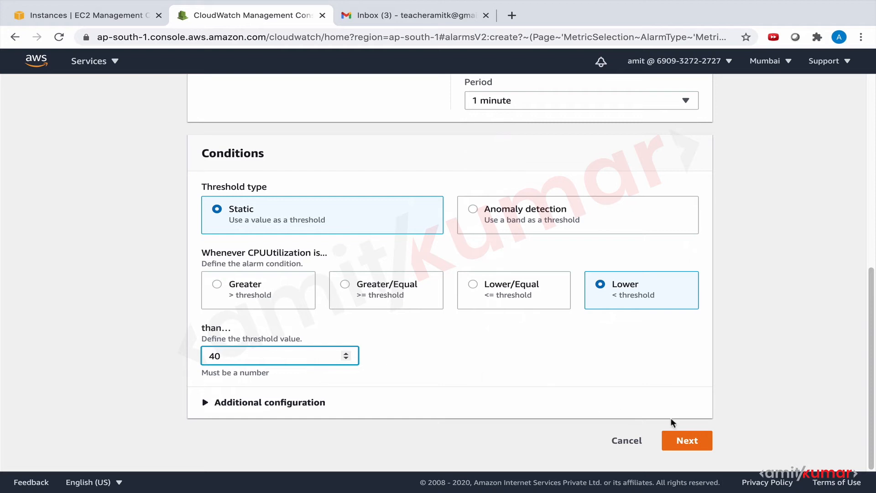
left_click(682, 445)
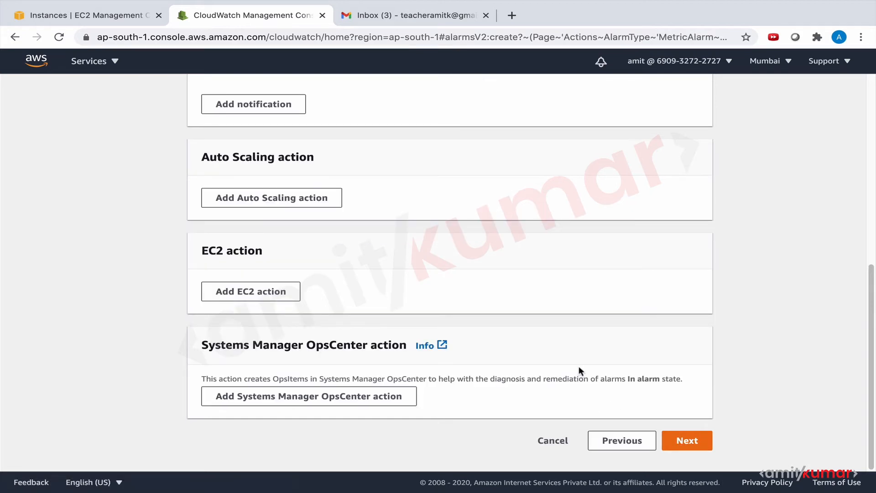
- Look through the available alarm actions and remove the default notification
scroll(538, 299, "up", 8)
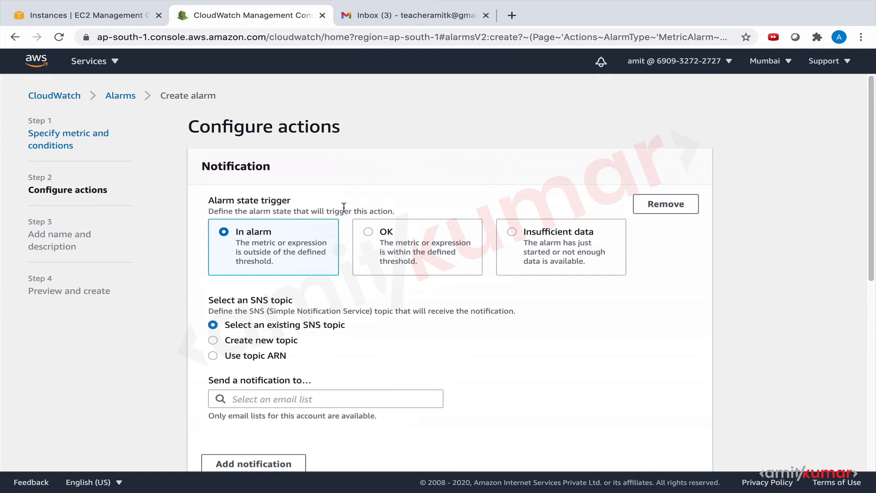
scroll(343, 207, "down", 6)
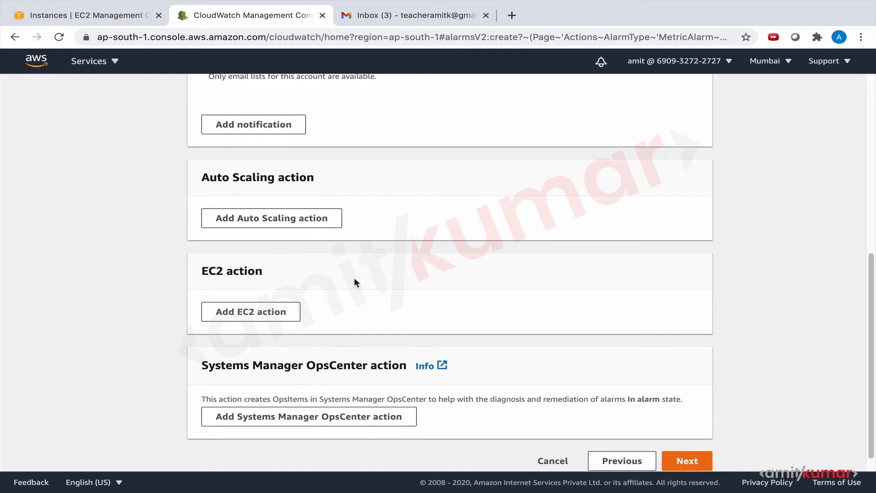
scroll(356, 279, "down", 1)
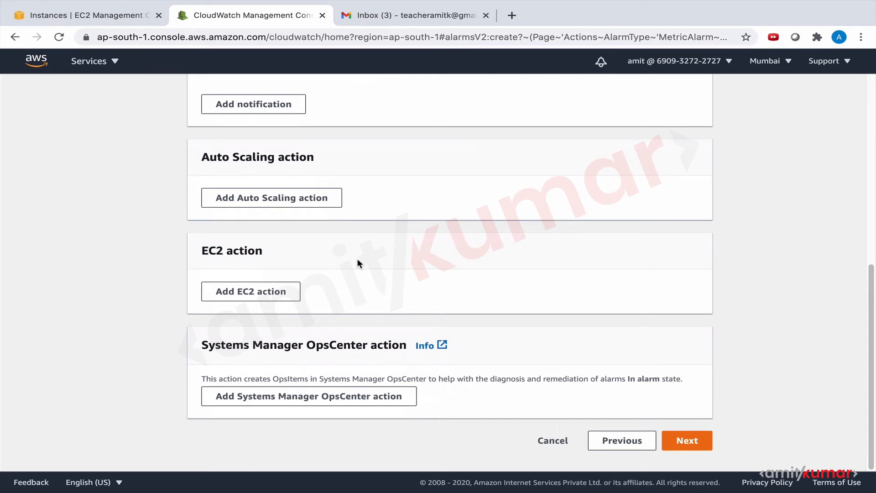
scroll(357, 258, "up", 5)
left_click(664, 204)
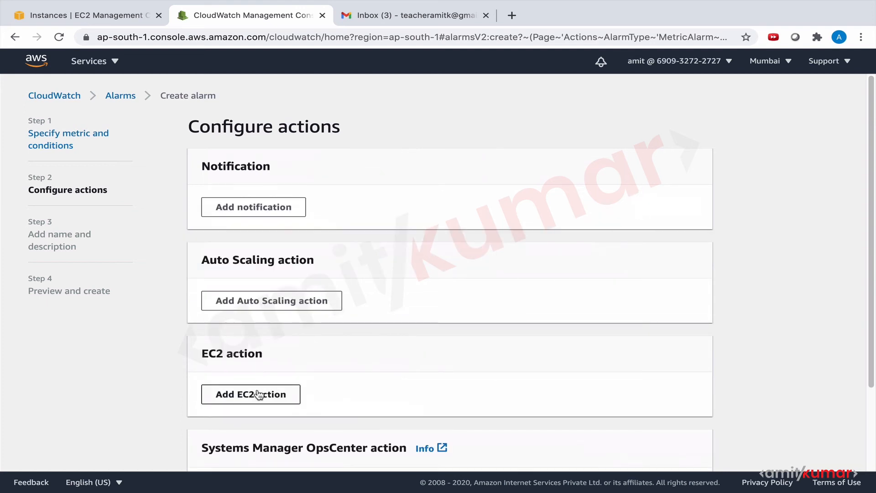
- Add an EC2 action that stops the instance when the state is In alarm, and continue to the name and description
scroll(259, 395, "down", 1)
left_click(245, 370)
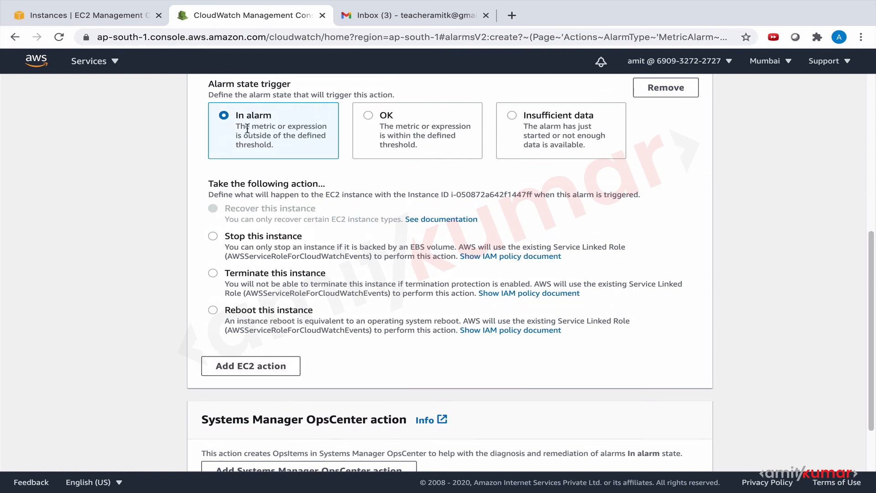
left_click(216, 235)
scroll(441, 361, "down", 2)
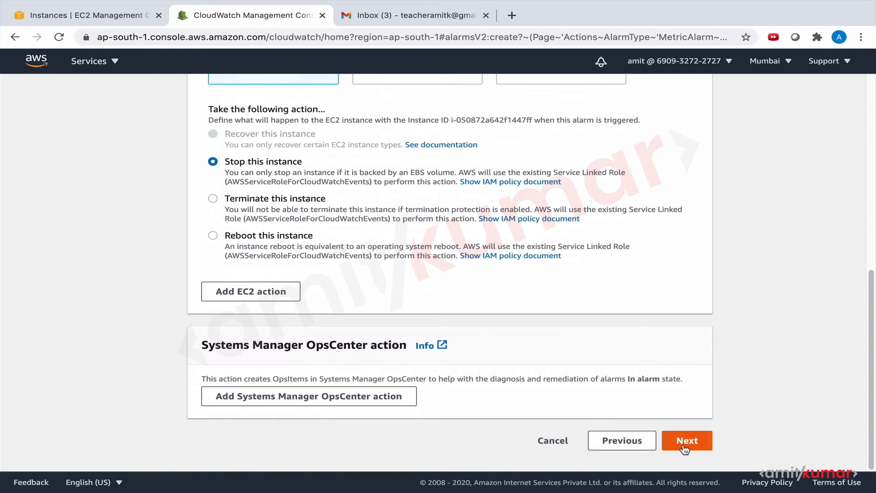
left_click(685, 440)
- Name the alarm MyFirstAlarm and proceed to the preview
left_click(295, 222)
type("My")
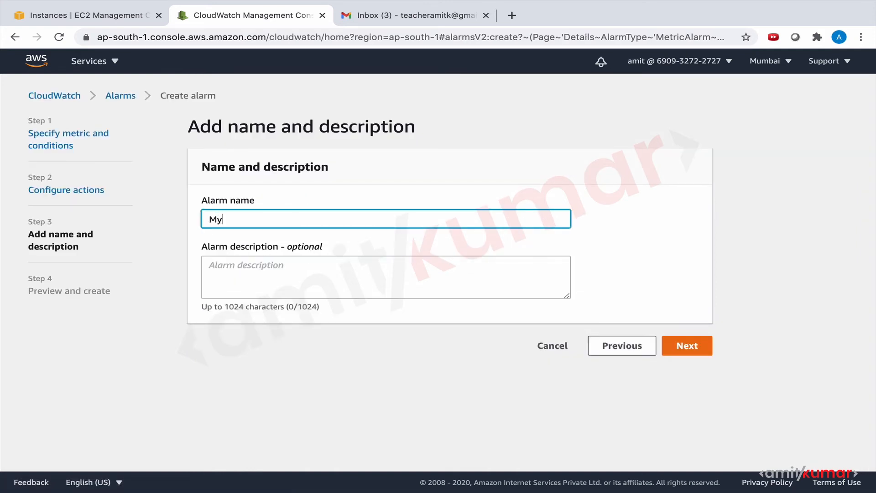
type("FirstAlarm")
left_click(696, 348)
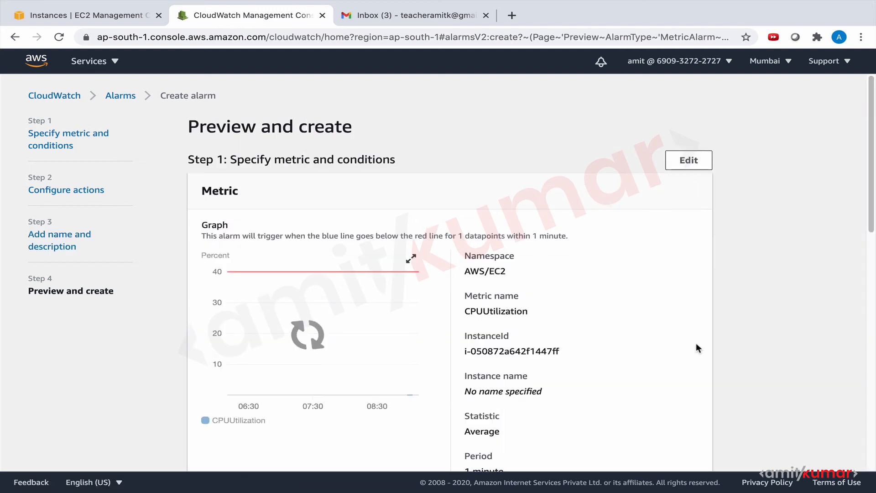
- Review the alarm's metric, action and name settings in the preview and create the alarm
scroll(697, 348, "down", 3)
scroll(696, 348, "up", 3)
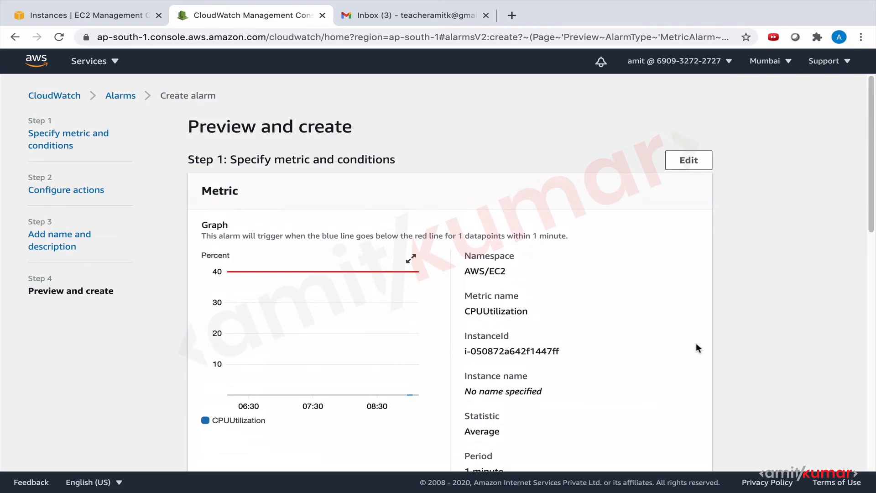
scroll(697, 344, "down", 10)
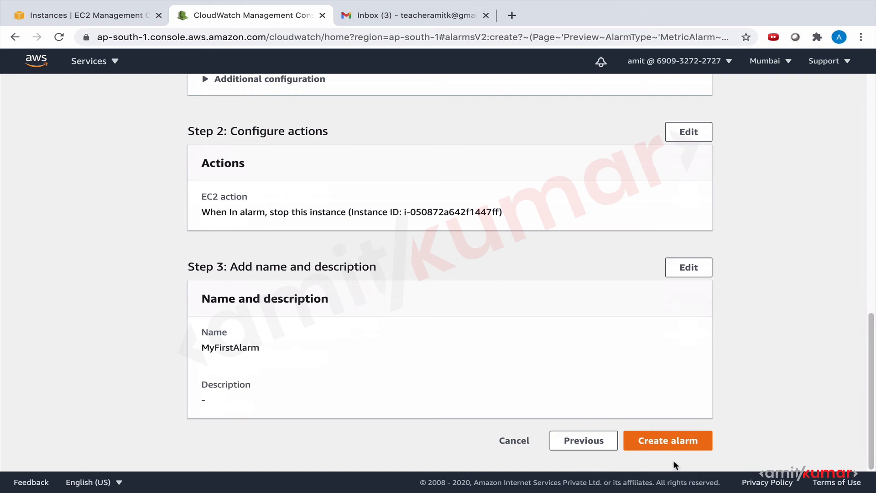
left_click(661, 442)
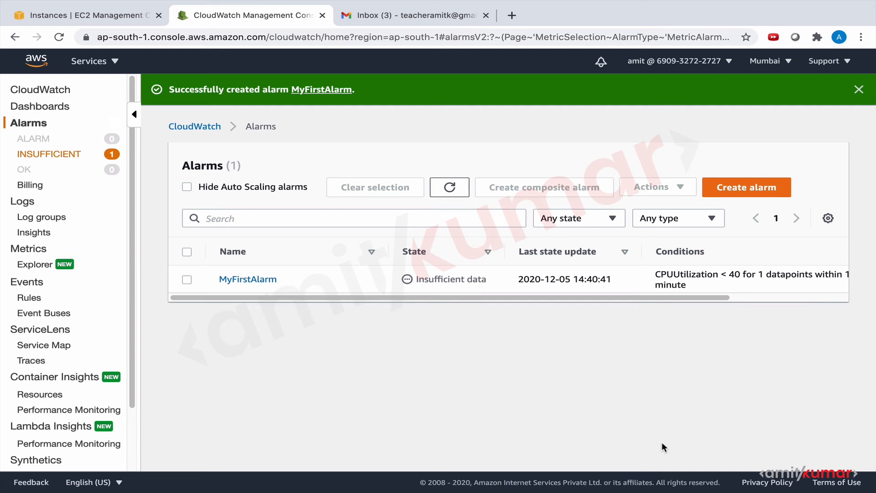
- Examine the conditions and actions of MyFirstAlarm in the alarms list and return to the EC2 instances list
scroll(666, 276, "right", 3)
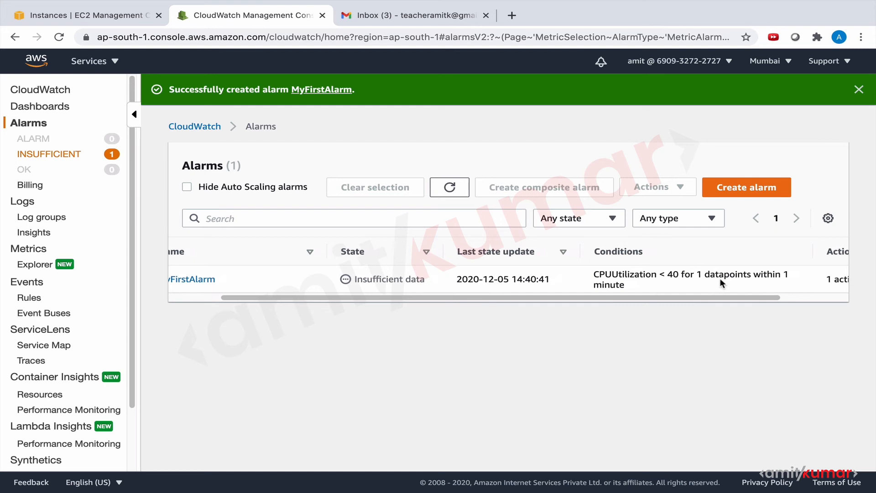
scroll(719, 280, "right", 3)
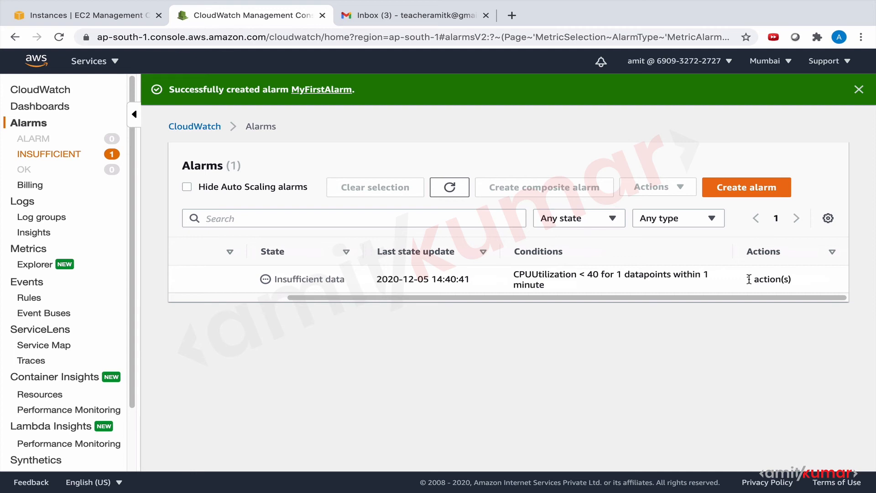
scroll(749, 279, "left", 5)
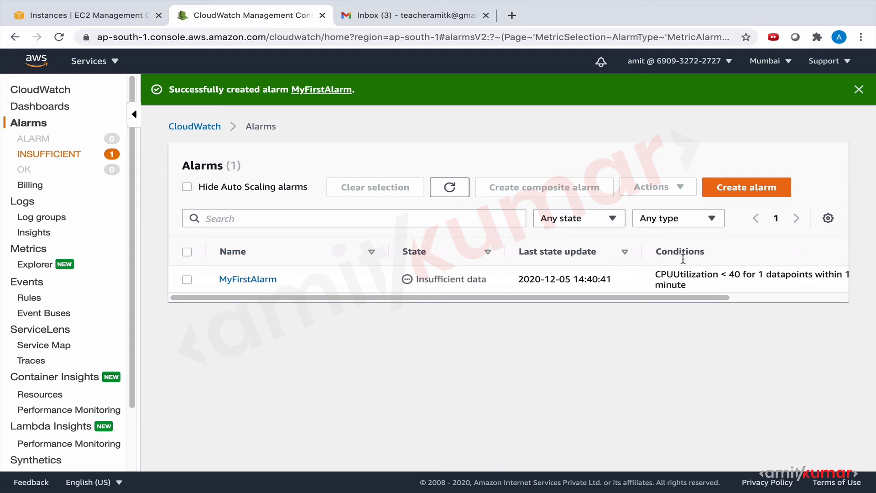
left_click(108, 12)
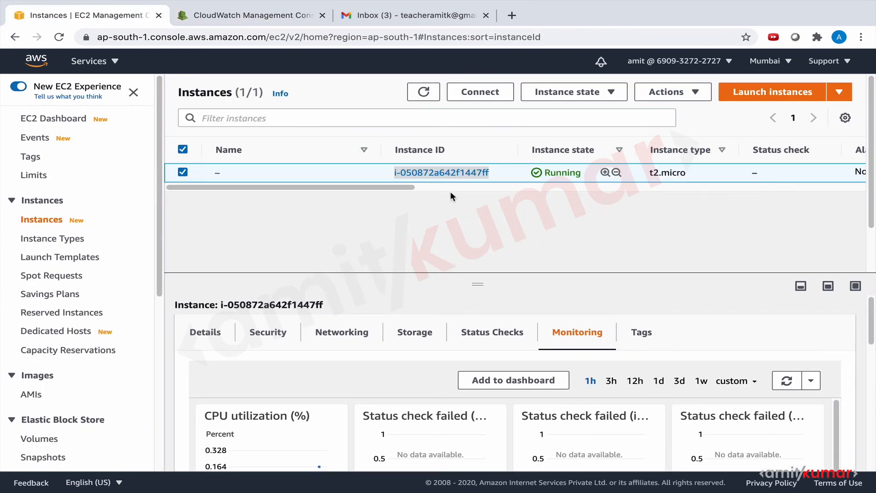
- Refresh the EC2 instances list to check the instance's status, and refresh the CloudWatch alarms list to check the state of MyFirstAlarm
left_click(439, 216)
left_click(429, 92)
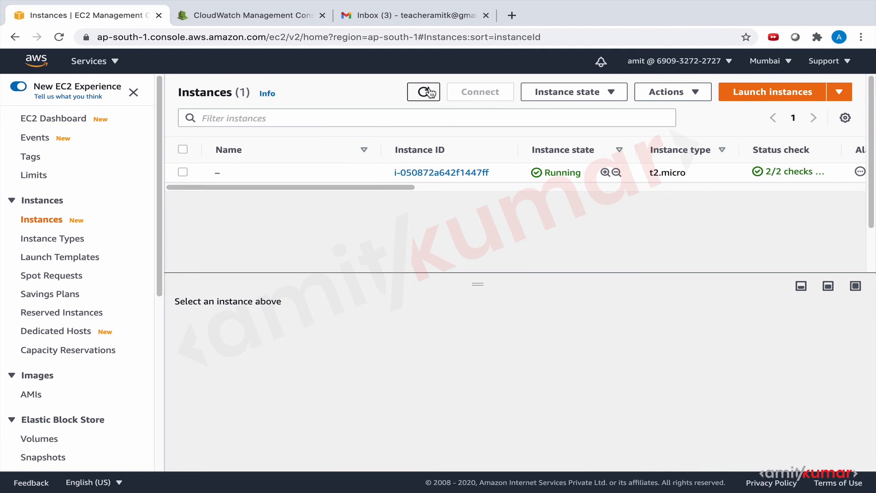
left_click(264, 12)
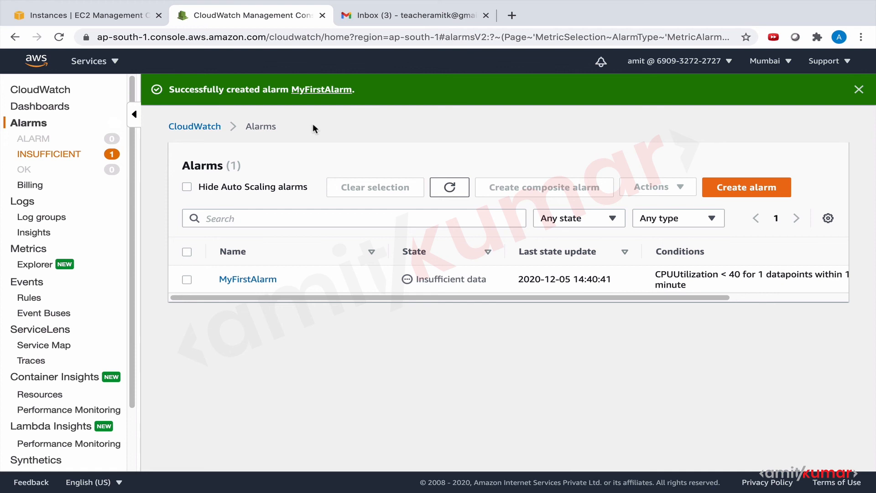
left_click(445, 191)
left_click(36, 139)
left_click(55, 160)
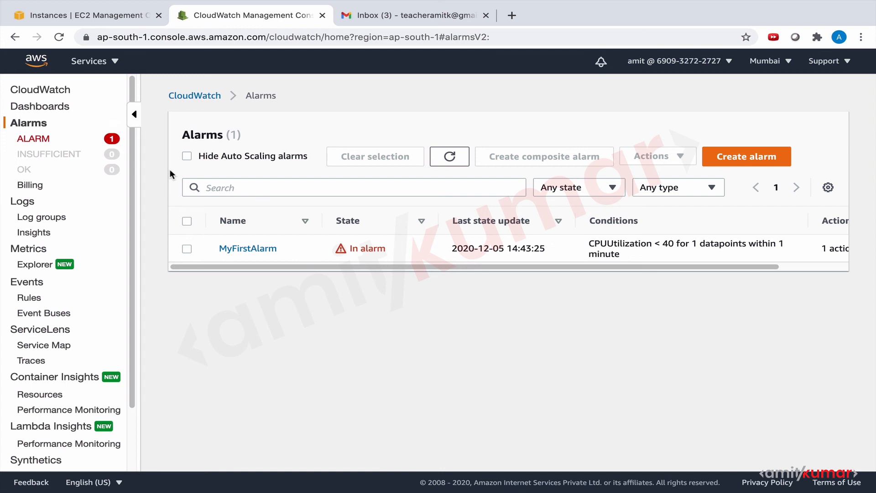
- Switch back to the EC2 console, refresh the instances list, and compare the instance's state with that of MyFirstAlarm in CloudWatch
left_click(97, 14)
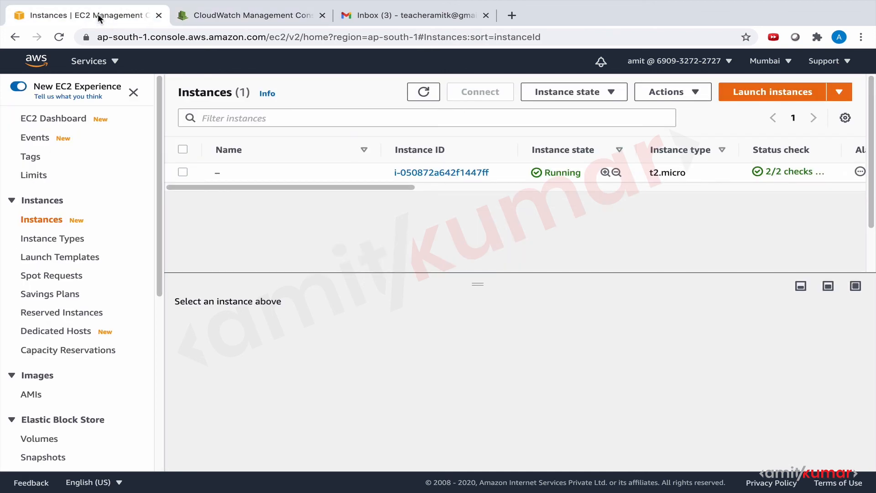
left_click(421, 91)
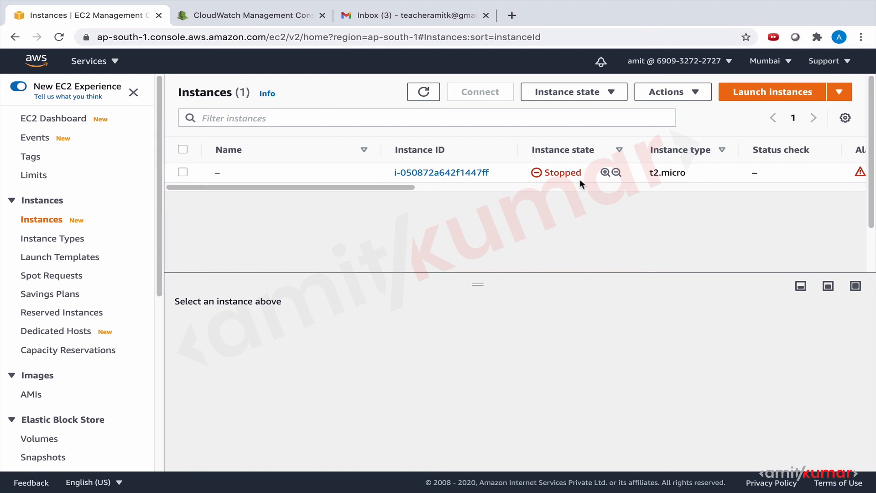
left_click(247, 15)
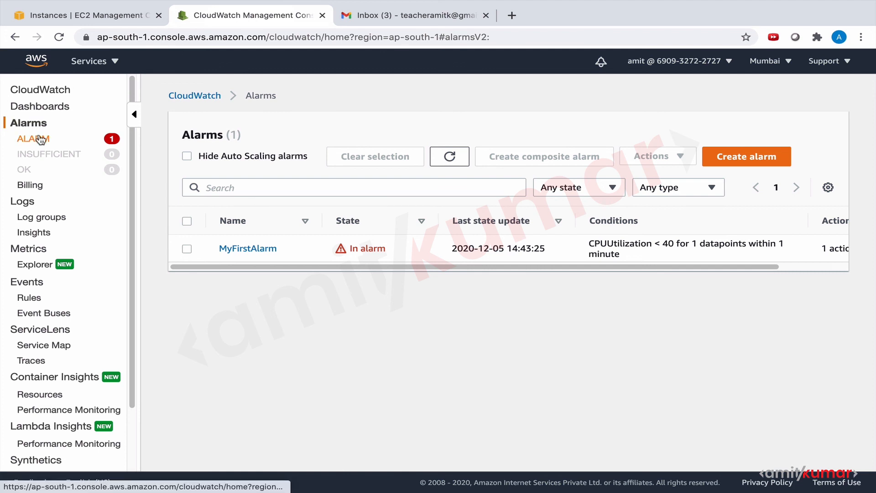
left_click(75, 13)
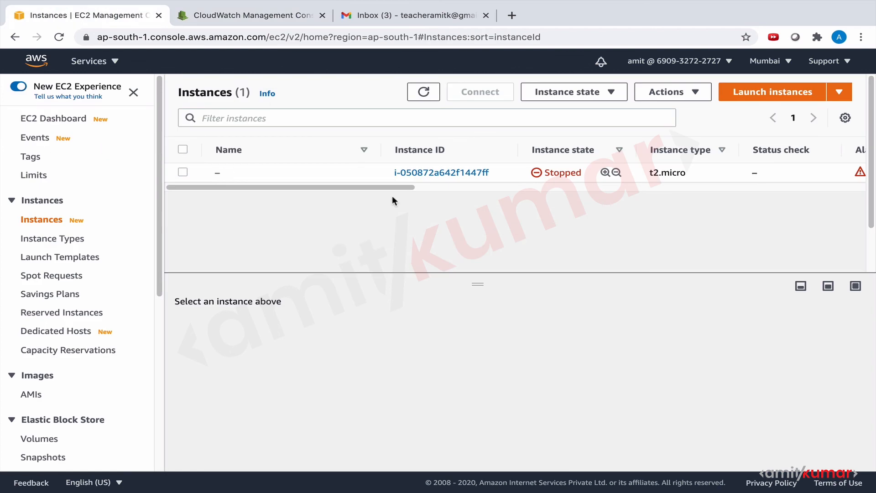